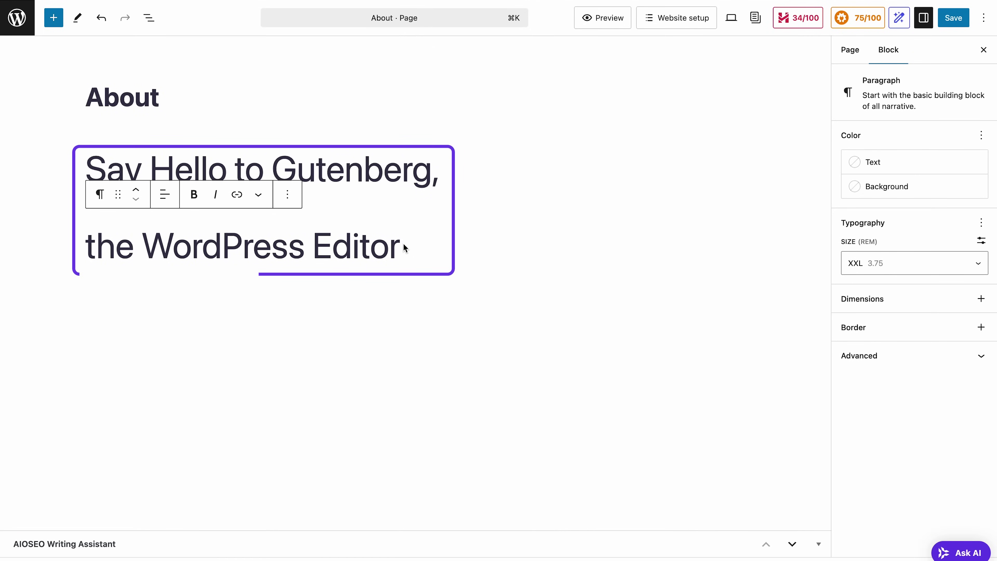
# Start an empty paragraph block below the 'Say Hello to Gutenberg' text.
pyautogui.press('Return')
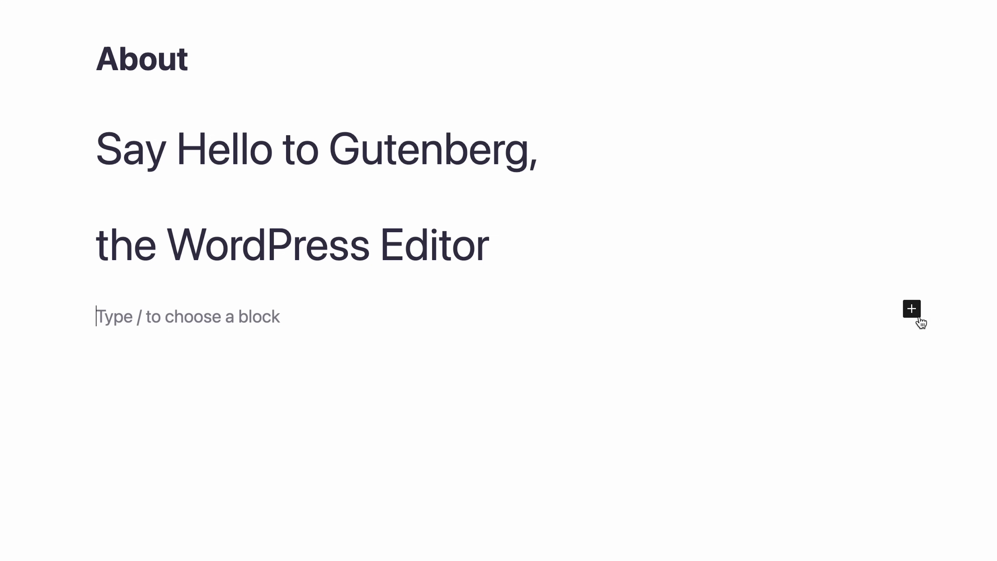
pyautogui.click(912, 309)
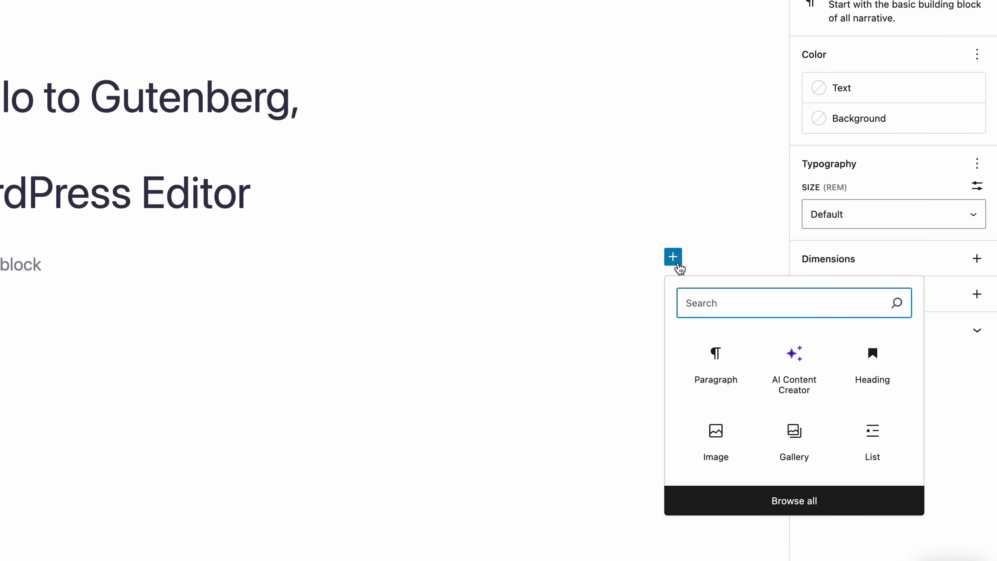
pyautogui.click(728, 503)
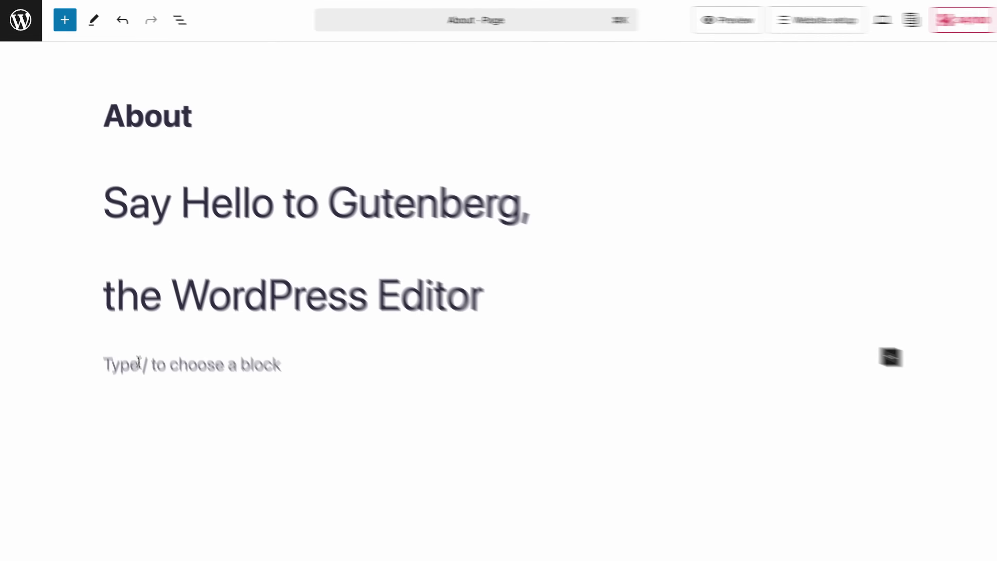
pyautogui.click(67, 21)
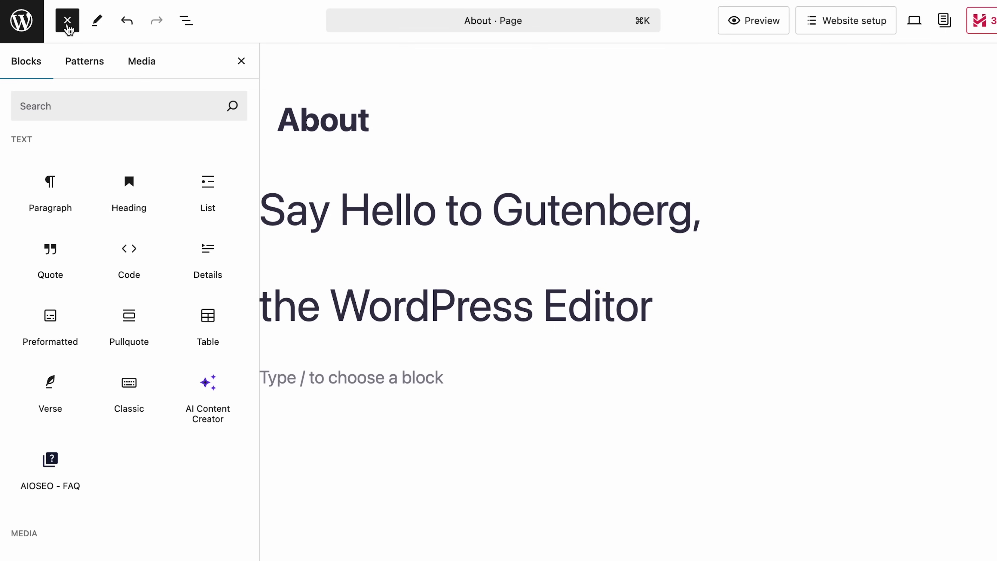
pyautogui.moveTo(129, 207); pyautogui.dragTo(287, 411)
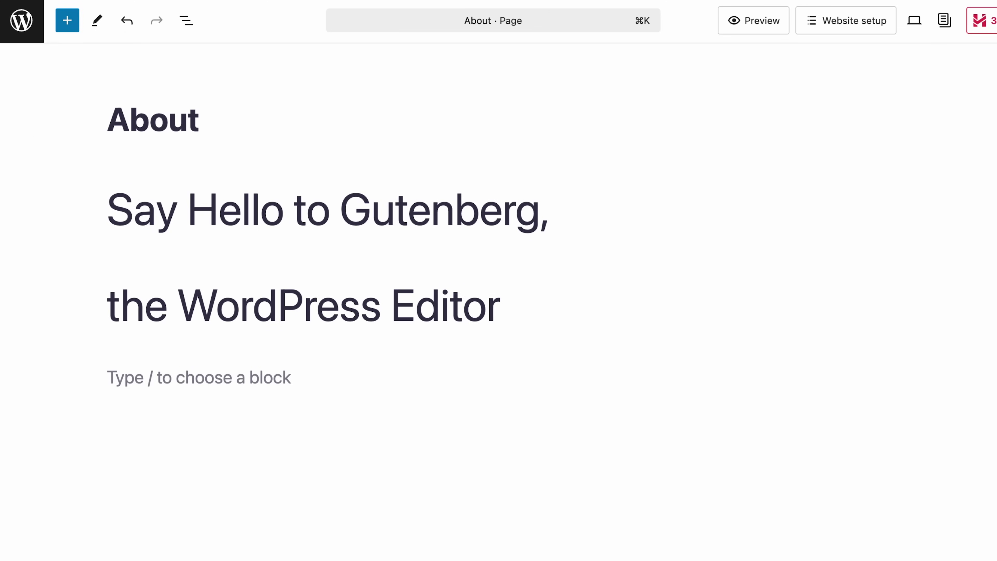
# Add a Buttons block with the /buttons slash command.
pyautogui.write('/bu')
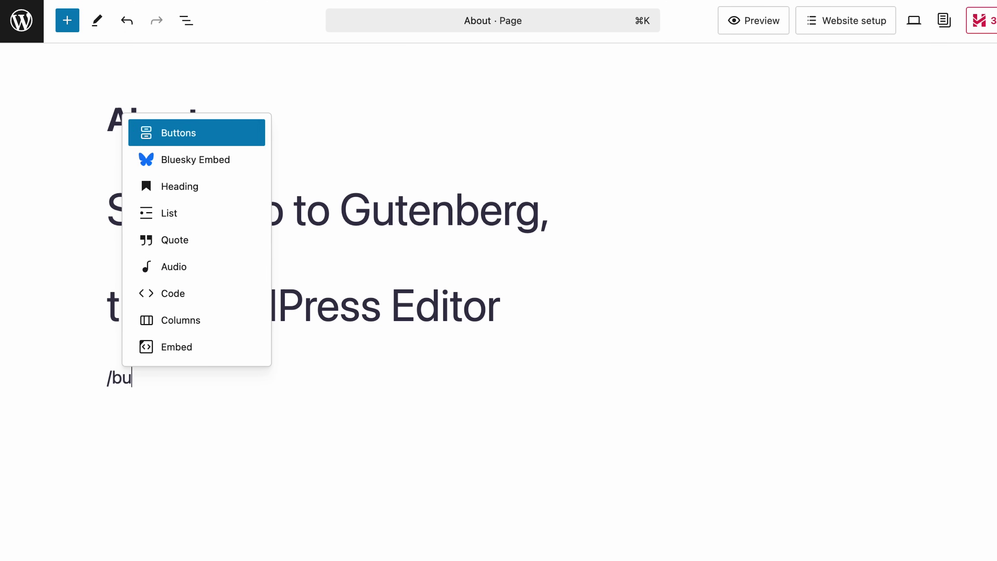
pyautogui.write('ttons')
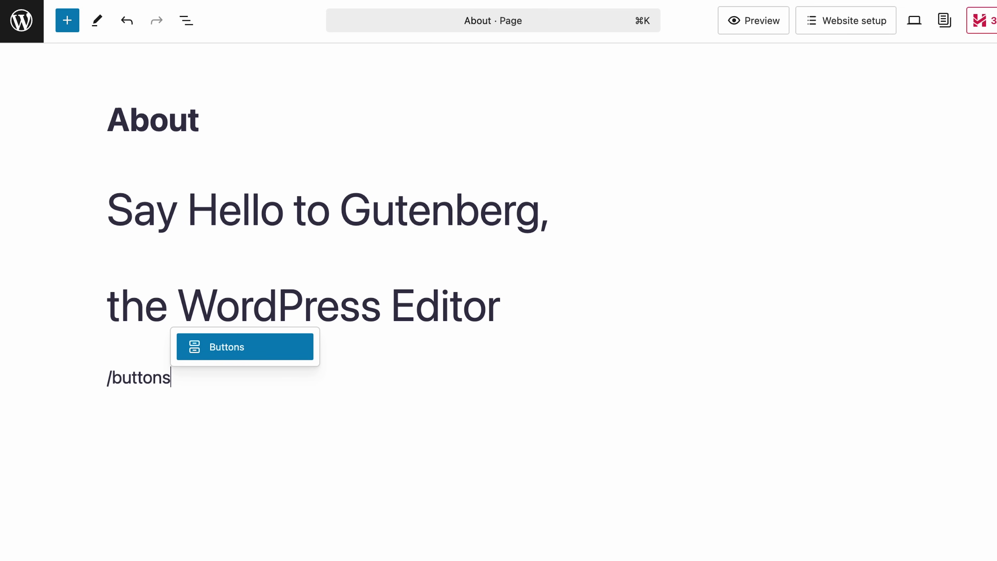
pyautogui.press('Return')
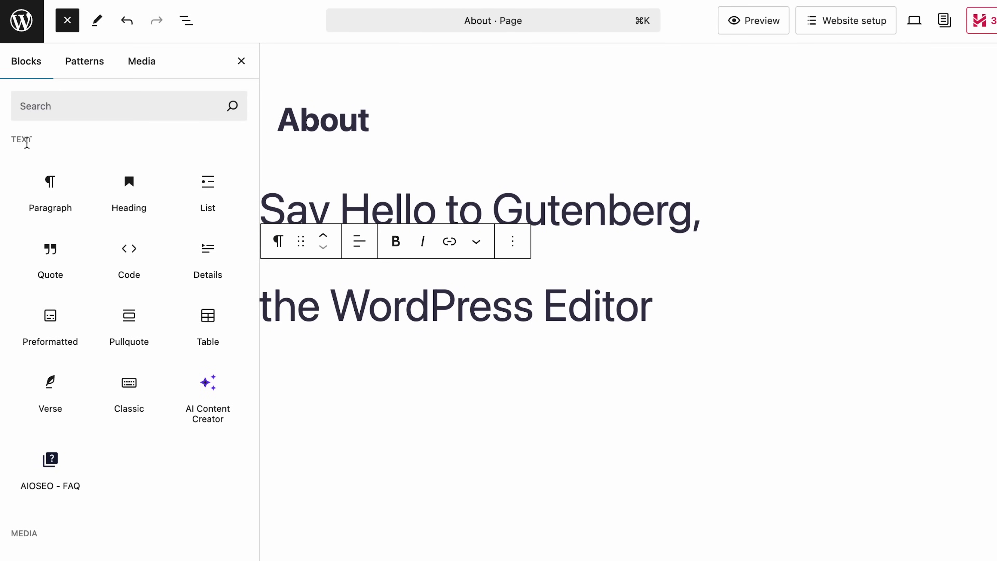
pyautogui.moveTo(129, 188)
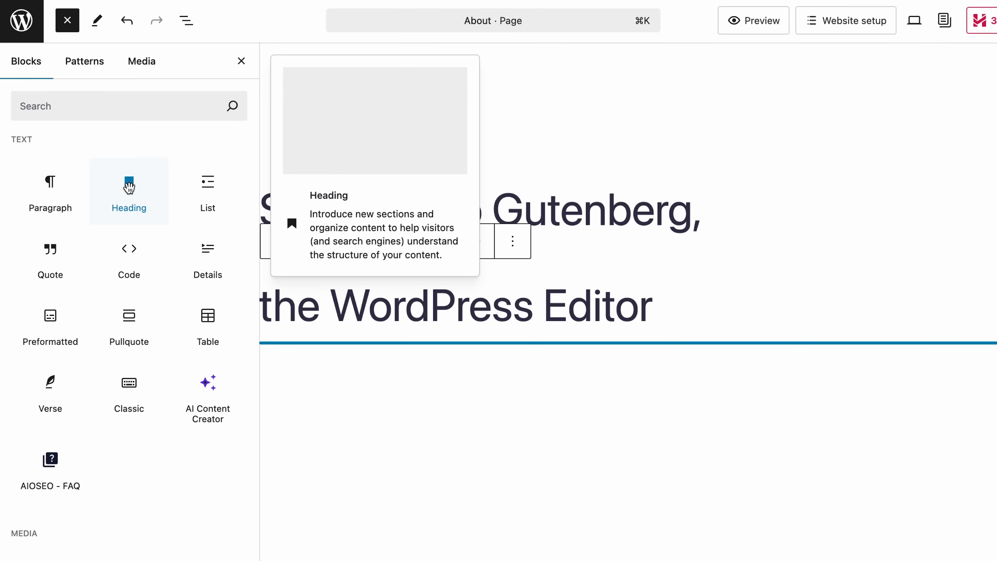
pyautogui.click(129, 188)
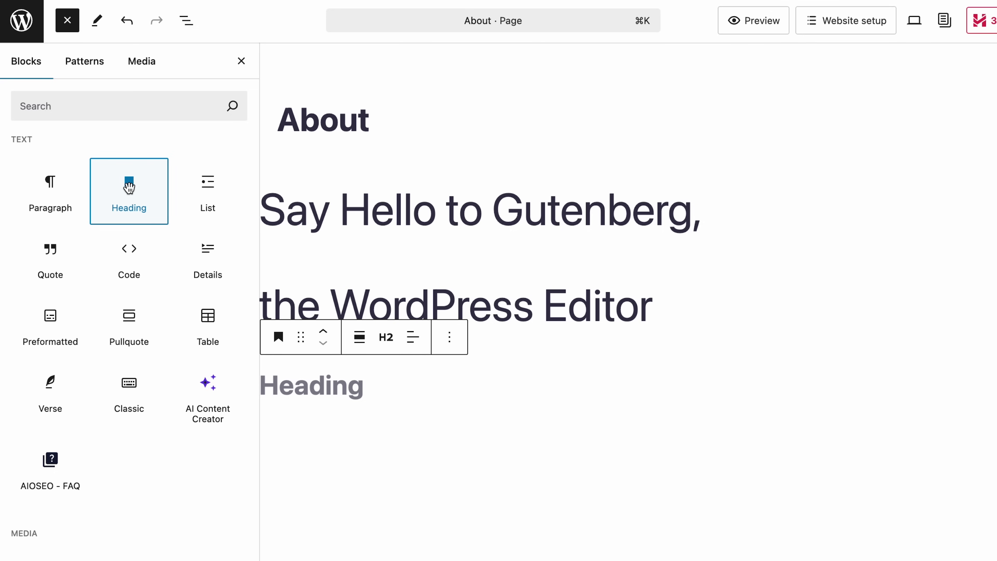
pyautogui.click(388, 341)
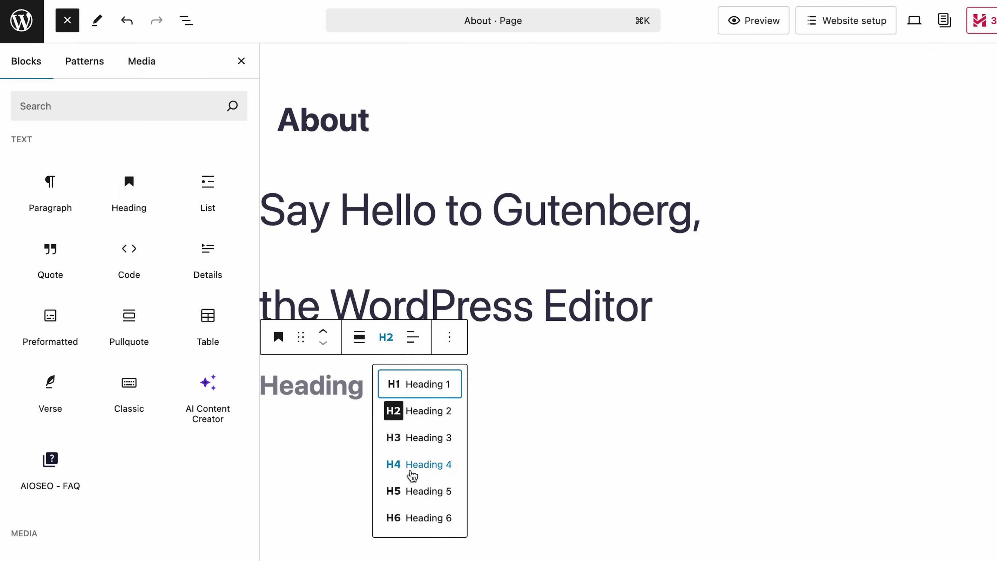
pyautogui.click(58, 192)
pyautogui.moveTo(187, 384)
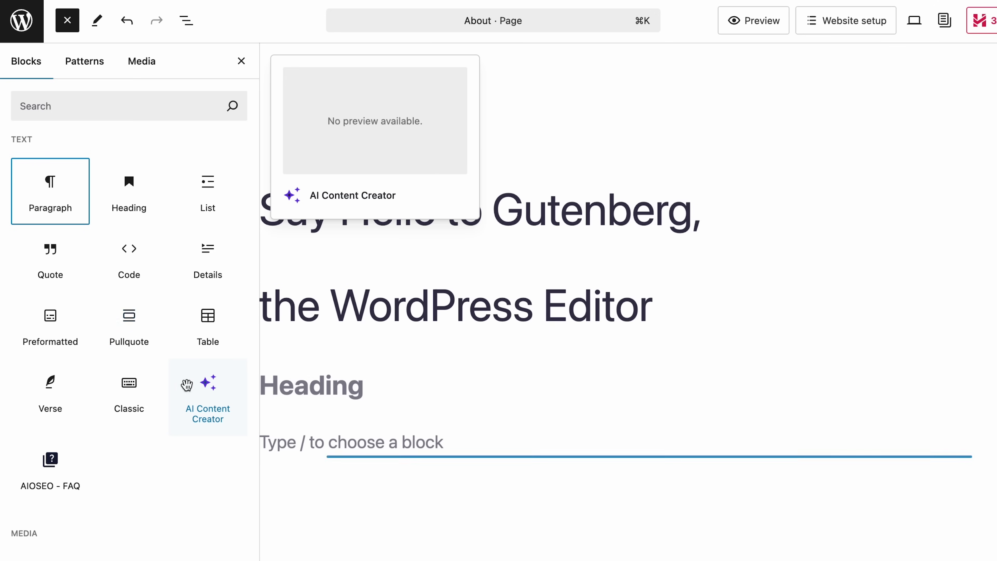
pyautogui.click(203, 417)
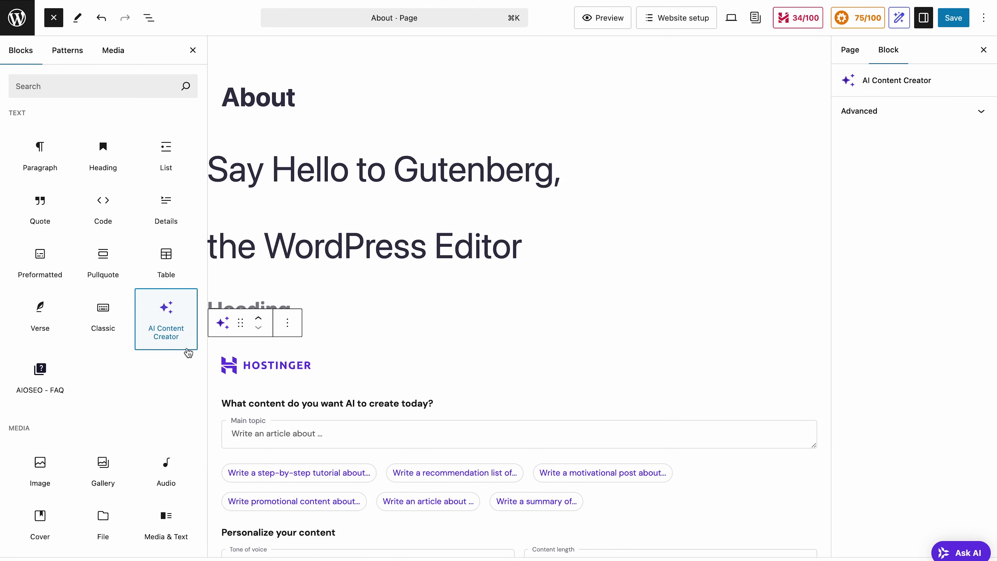
pyautogui.click(267, 430)
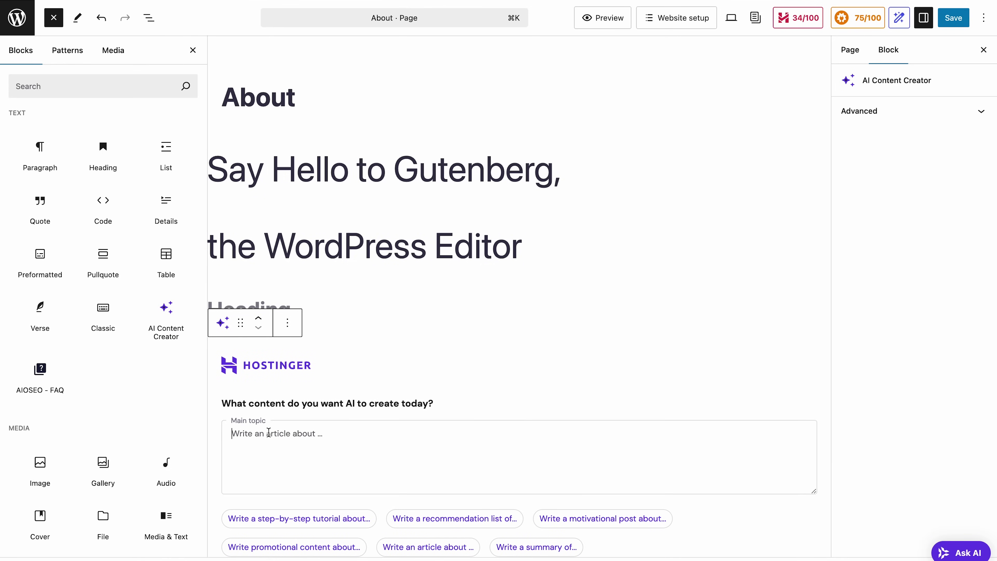
pyautogui.press('super+z')
pyautogui.scroll(-8, 67, 283)
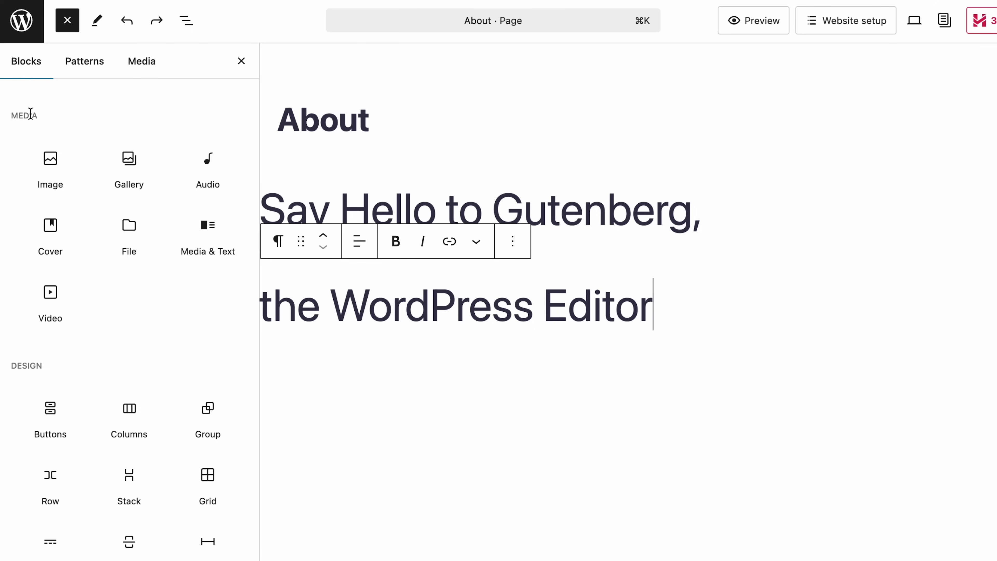
# Insert an Image block below the text using a picture from the media library.
pyautogui.moveTo(189, 191)
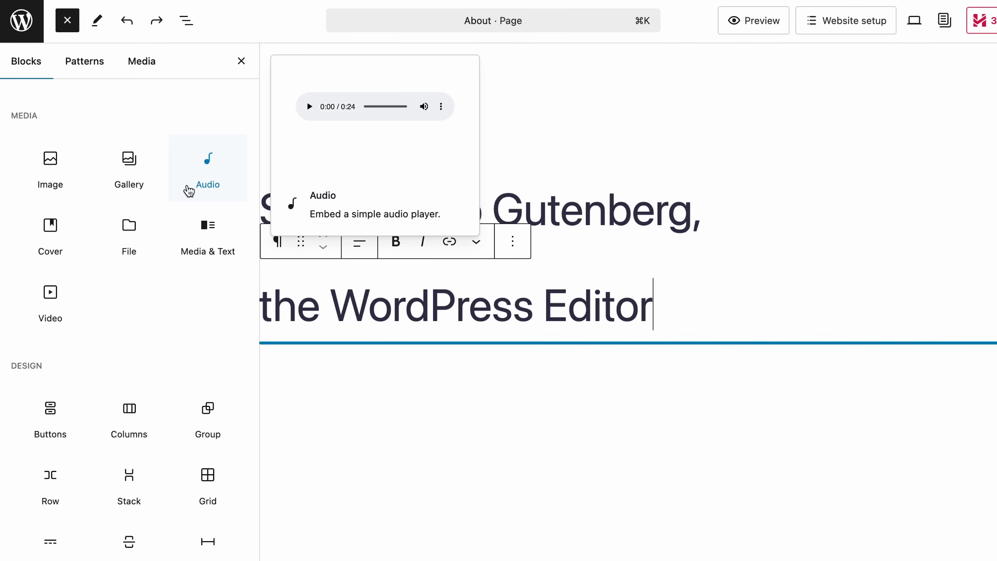
pyautogui.moveTo(121, 232)
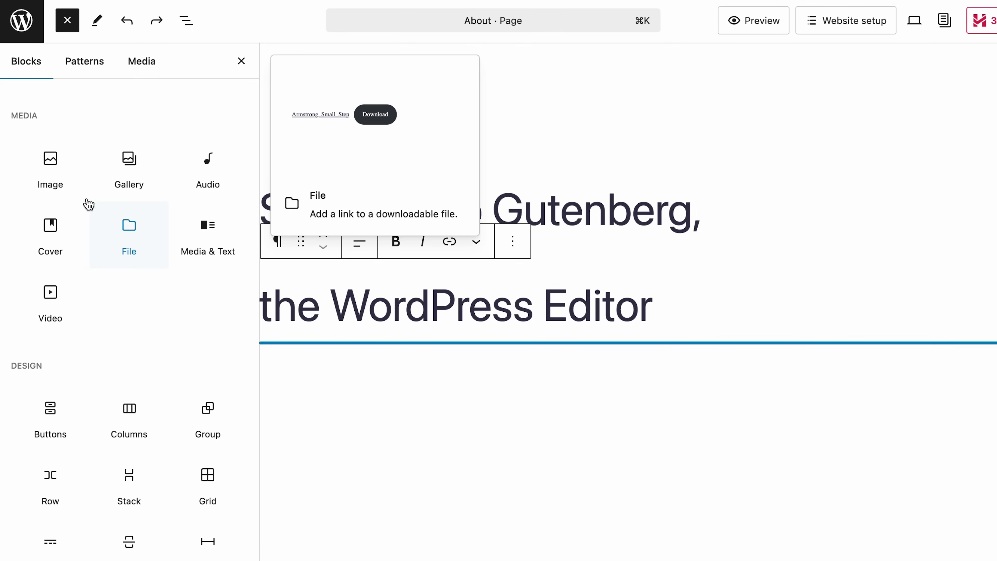
pyautogui.click(57, 173)
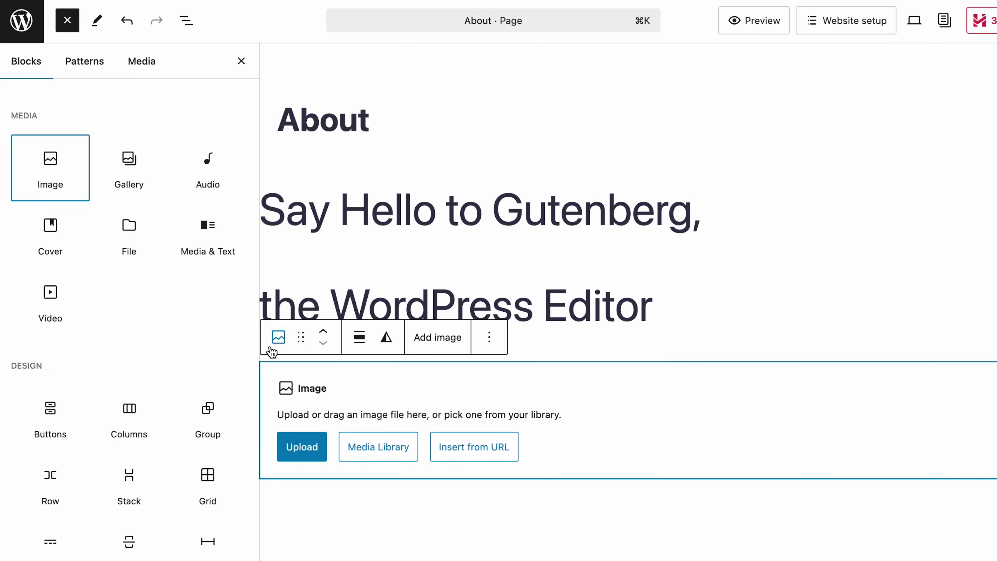
pyautogui.click(391, 459)
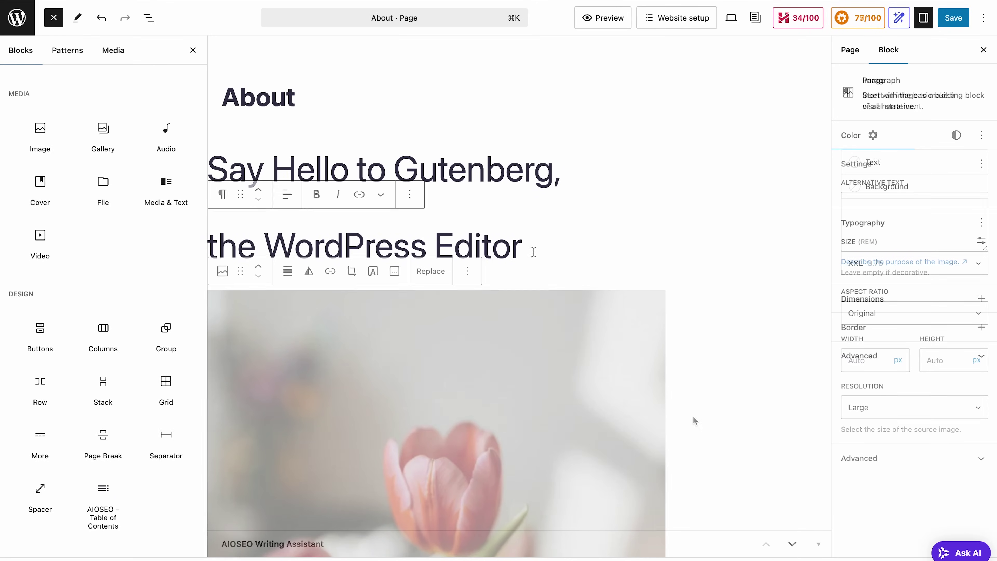
# Add a Media & Text block and a Cover block captioned 'This is flower'.
pyautogui.moveTo(159, 188)
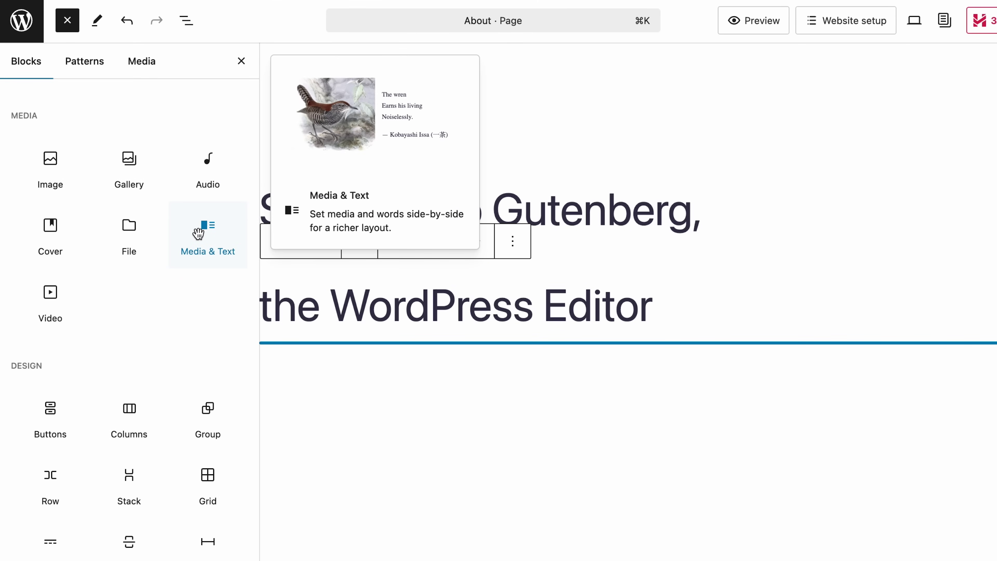
pyautogui.click(198, 233)
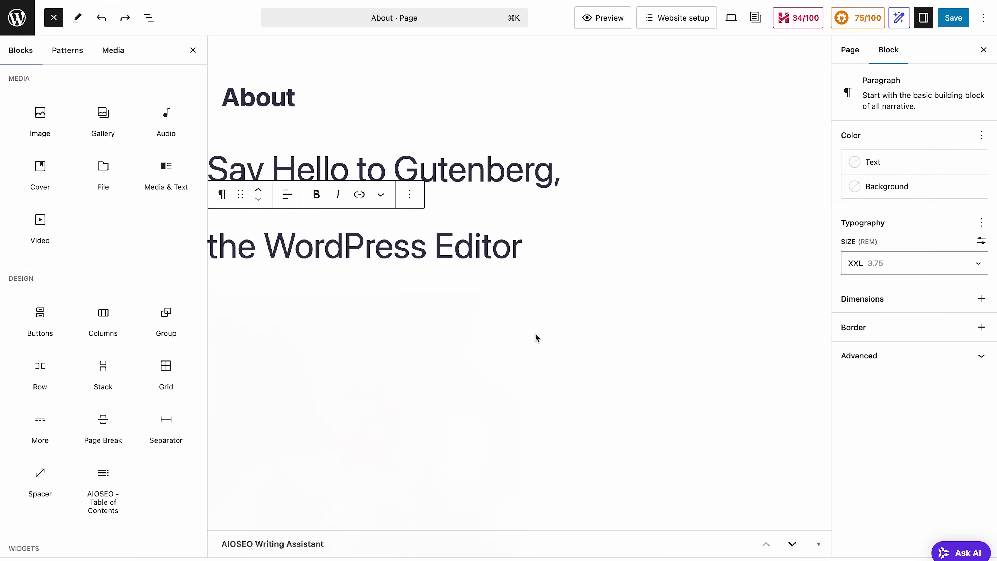
pyautogui.moveTo(41, 174)
pyautogui.click(52, 215)
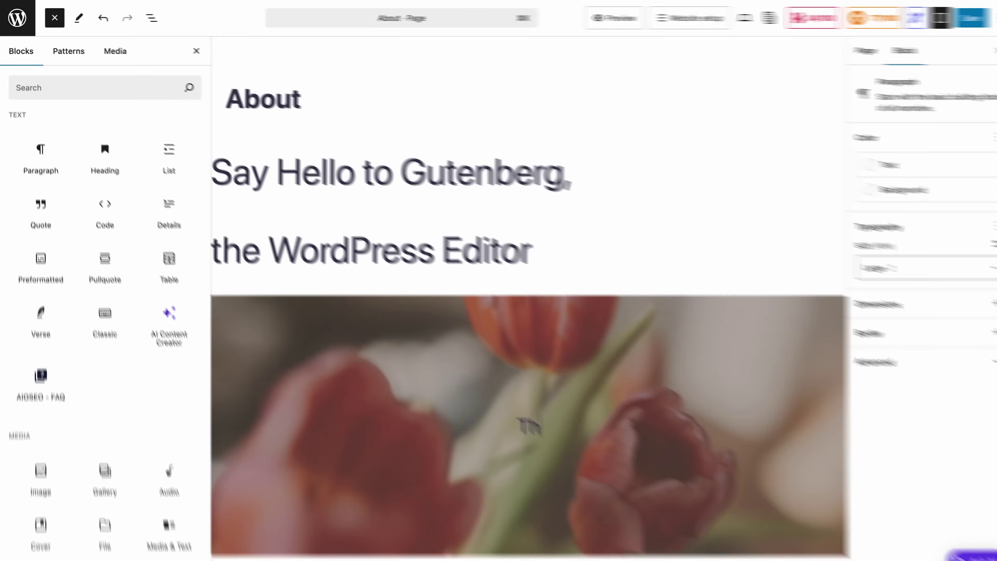
pyautogui.write('This is flower')
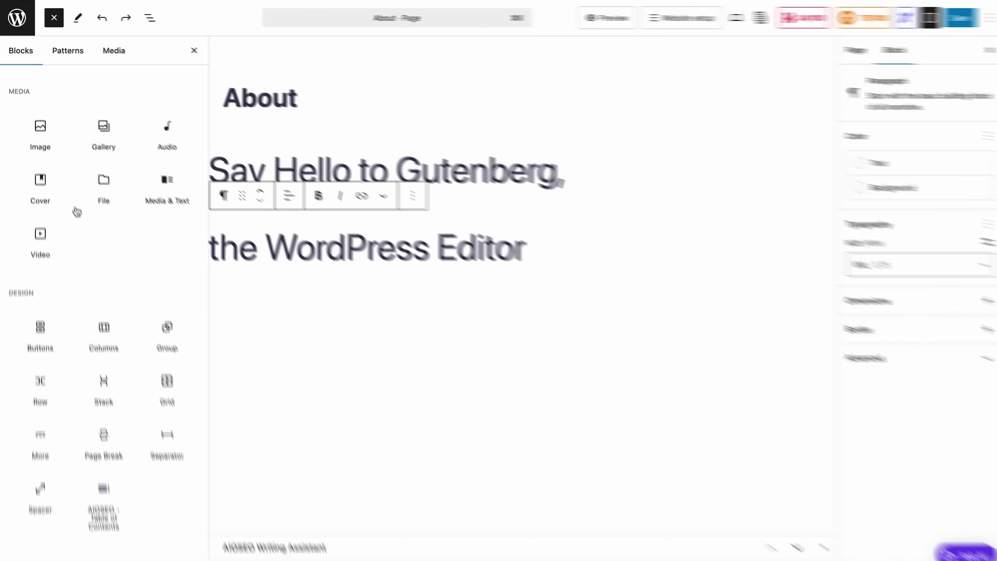
# Insert a tulip Gallery from the media library, then undo the inserted image.
pyautogui.click(128, 160)
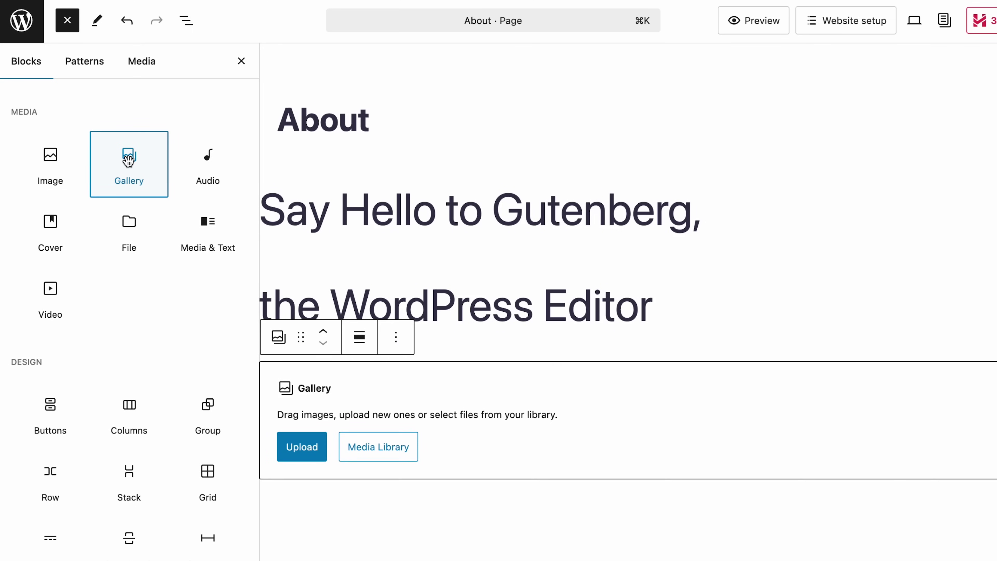
pyautogui.click(394, 447)
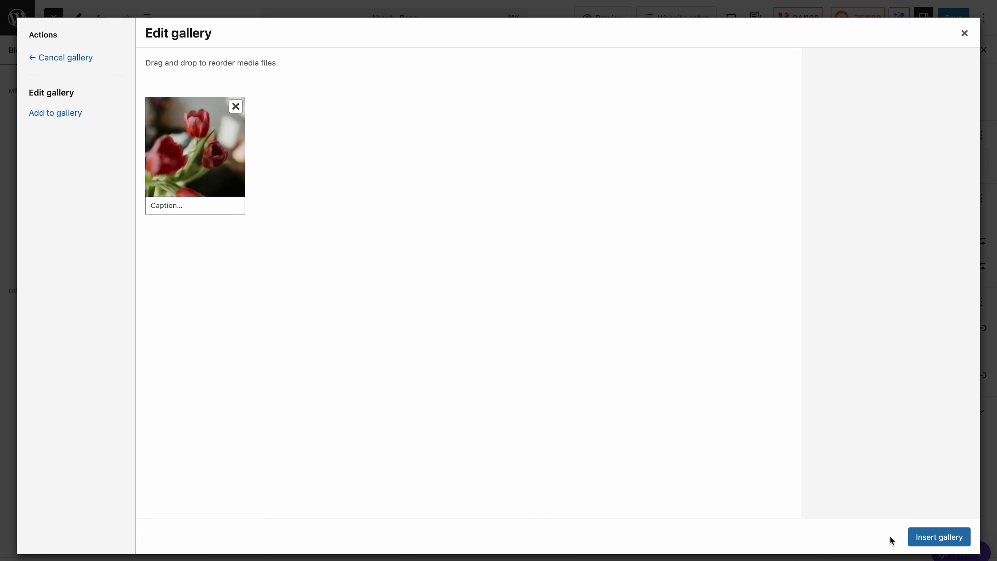
pyautogui.click(929, 544)
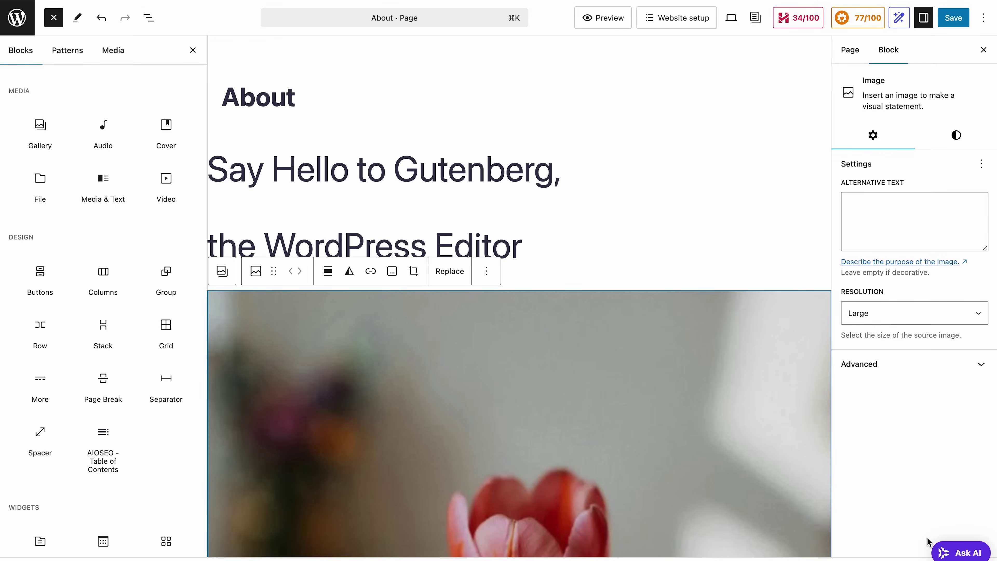
pyautogui.press('super+z')
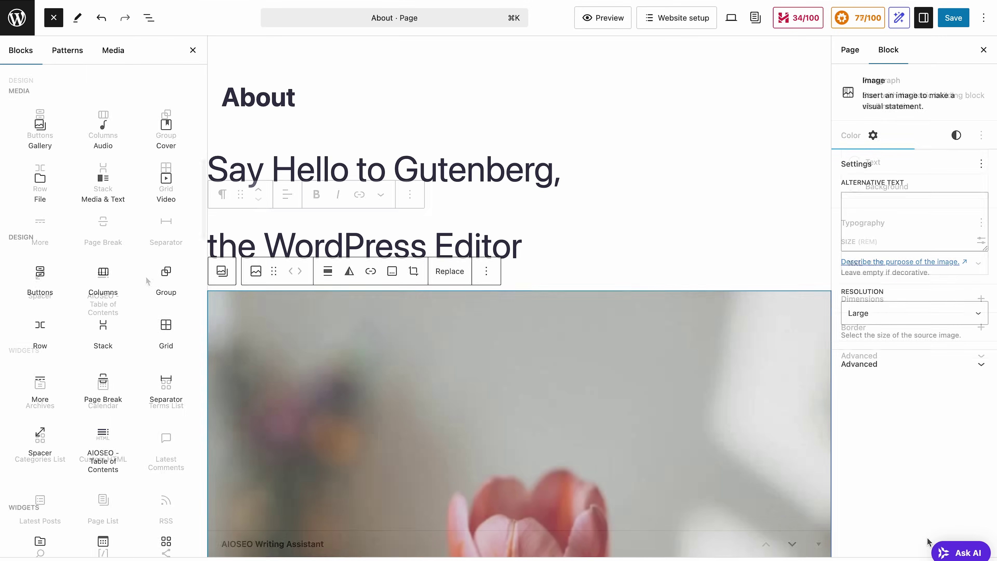
pyautogui.scroll(-4, 145, 278)
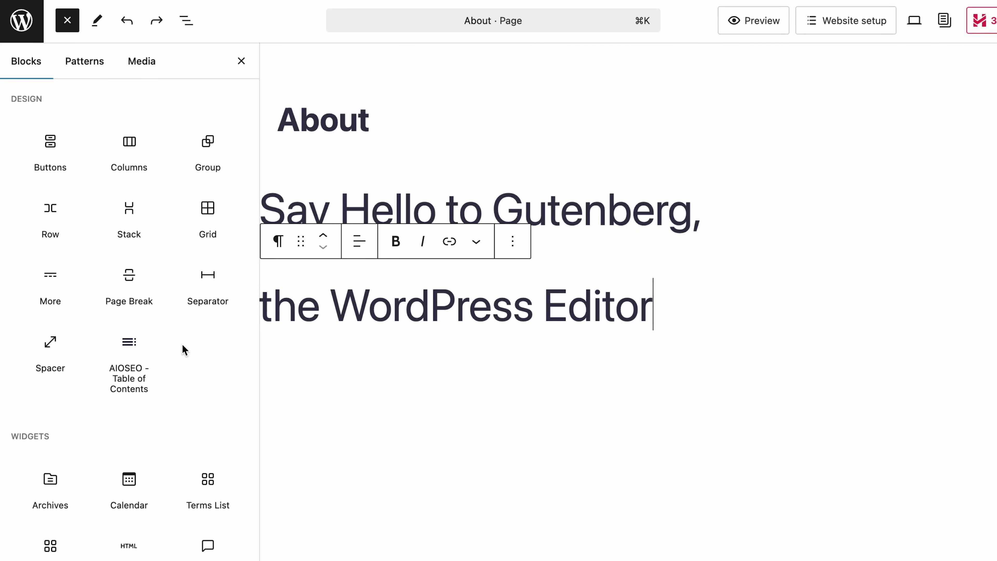
pyautogui.click(50, 169)
pyautogui.click(131, 279)
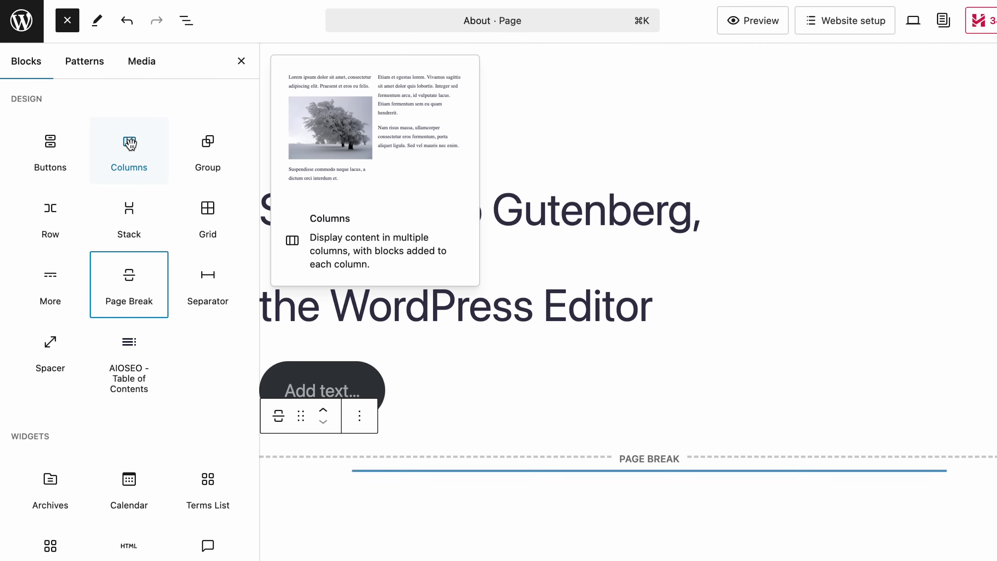
pyautogui.click(129, 142)
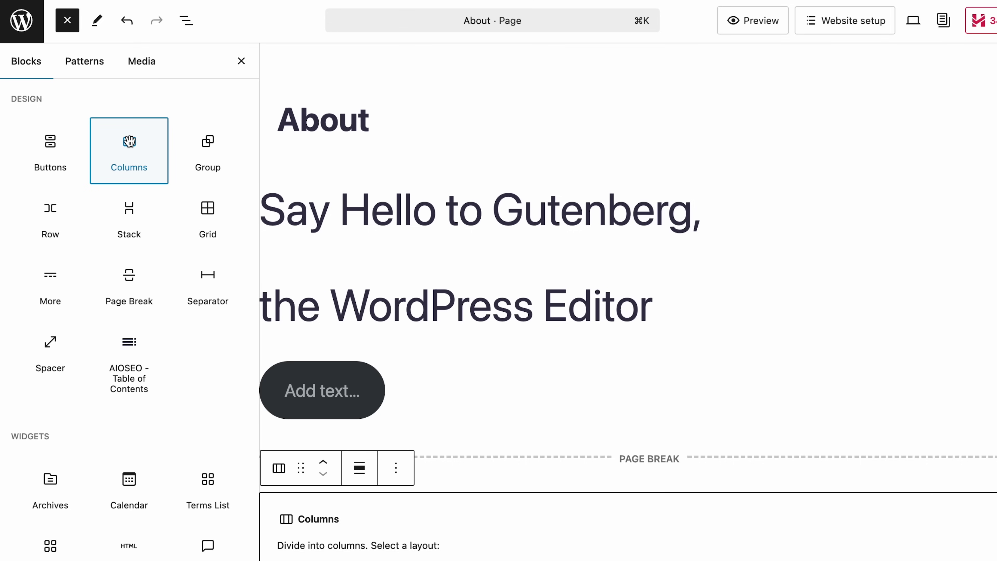
pyautogui.press('super+z')
pyautogui.press('super+z')
pyautogui.press('super+z')
pyautogui.scroll(-8, 140, 98)
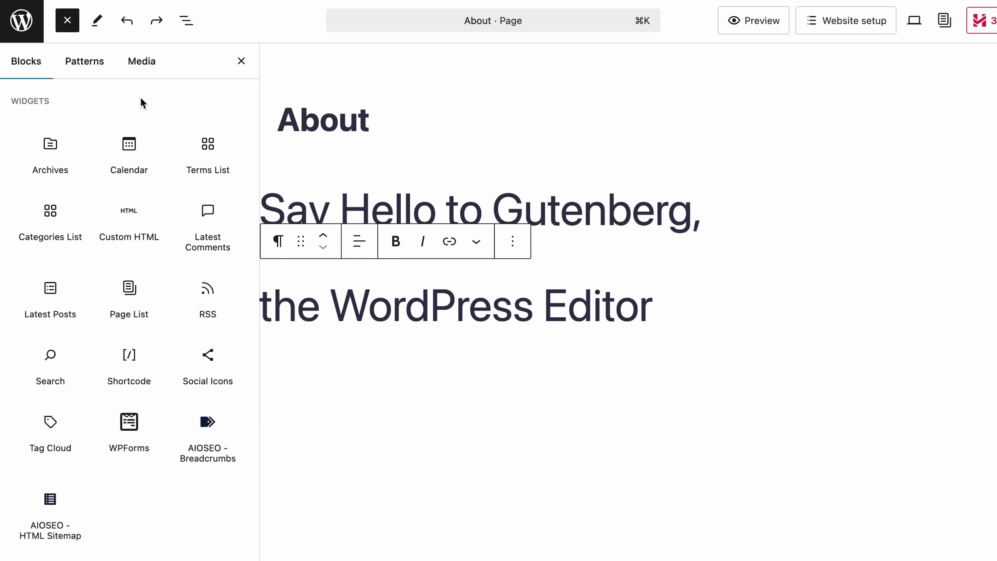
pyautogui.click(59, 294)
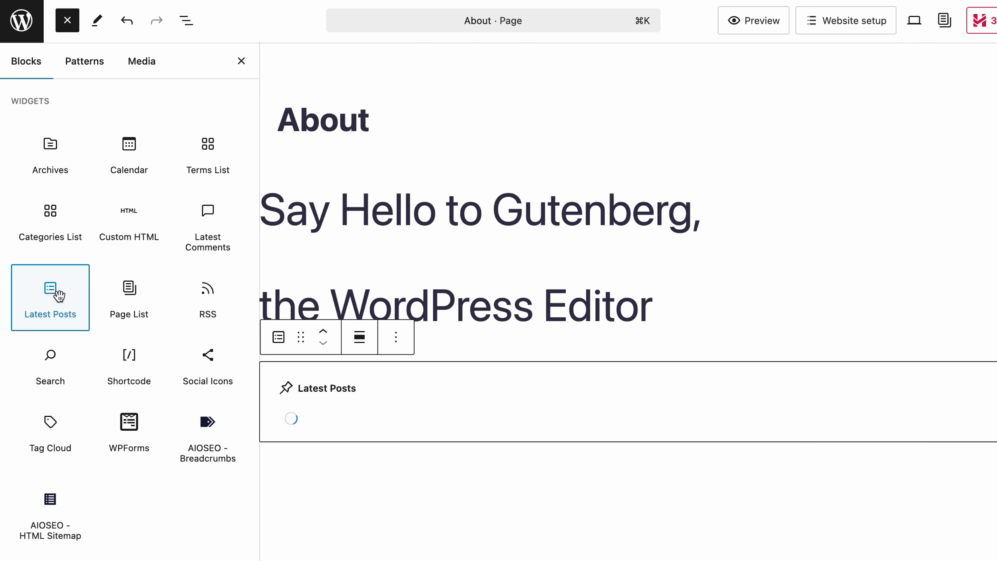
pyautogui.click(132, 152)
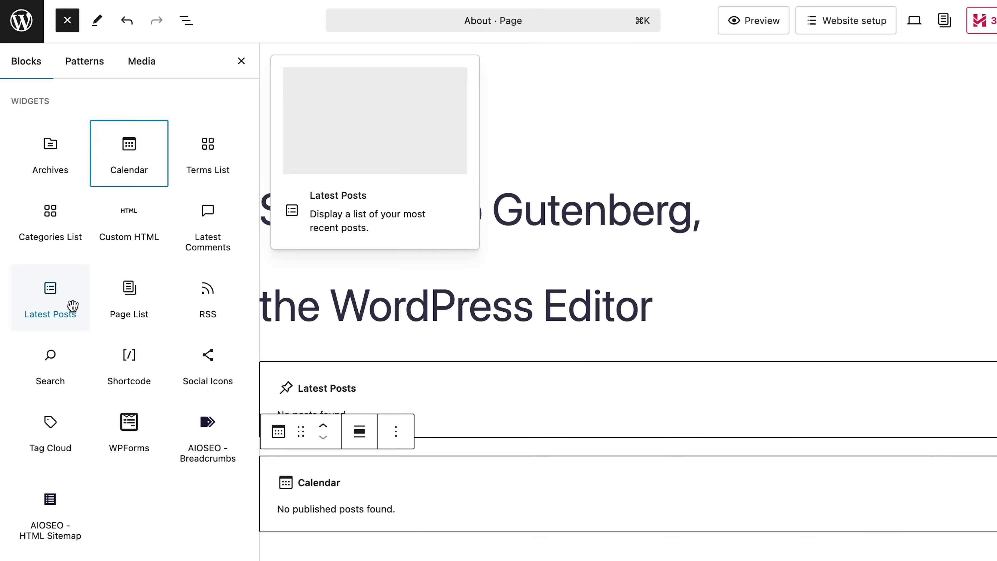
pyautogui.click(50, 355)
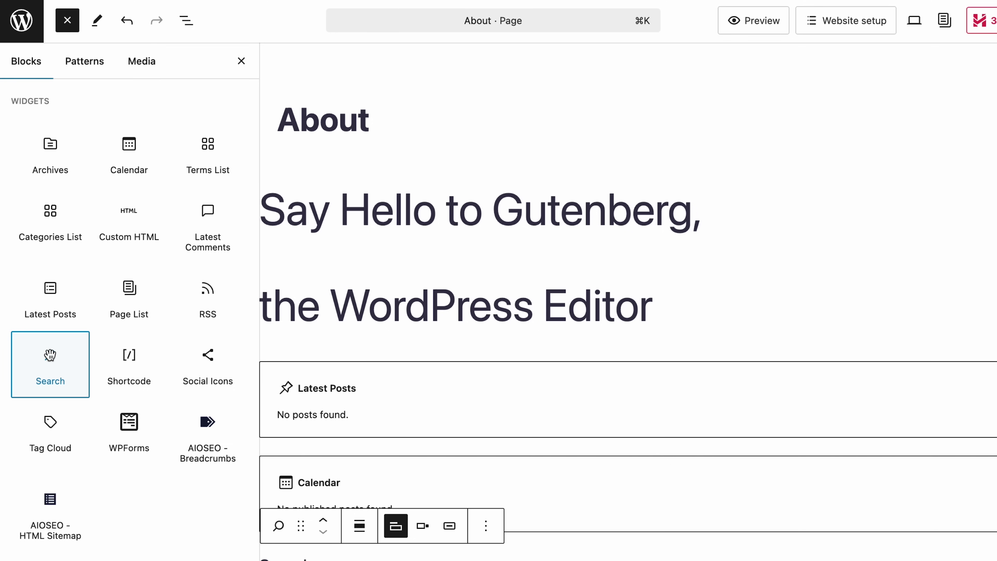
pyautogui.press('super+z')
pyautogui.press('super+z')
pyautogui.press('super+z')
pyautogui.scroll(-10, 102, 118)
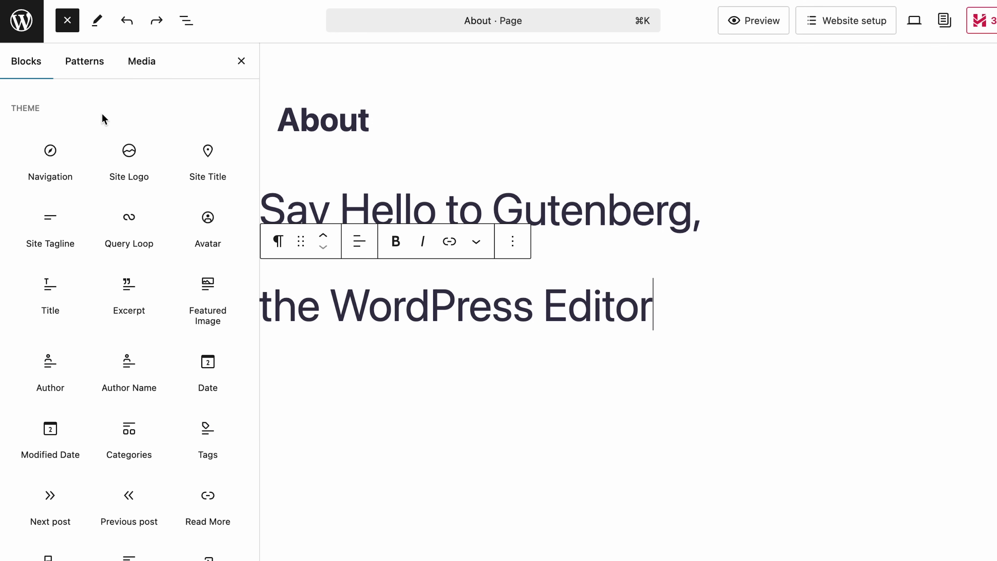
pyautogui.click(208, 155)
pyautogui.click(134, 162)
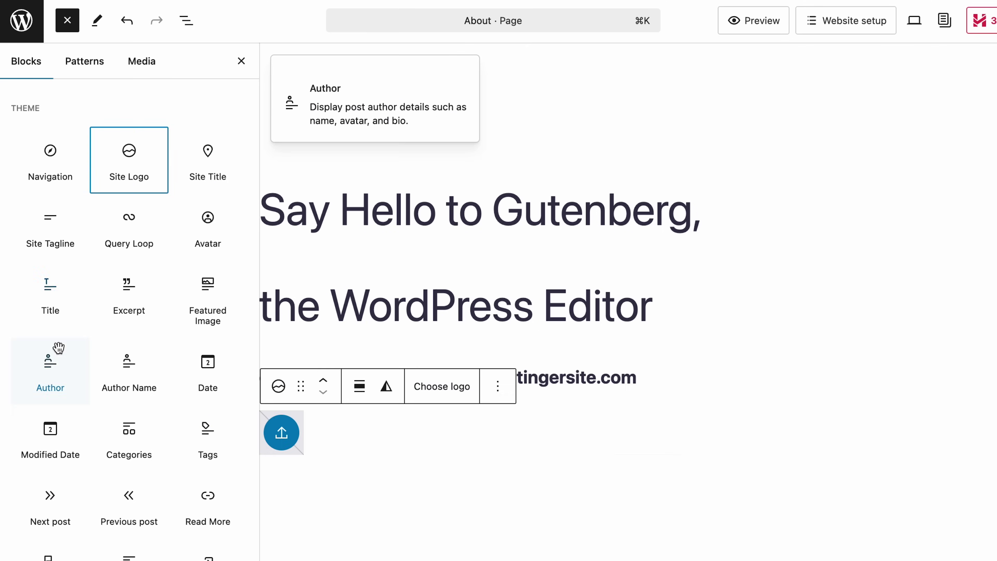
pyautogui.click(47, 368)
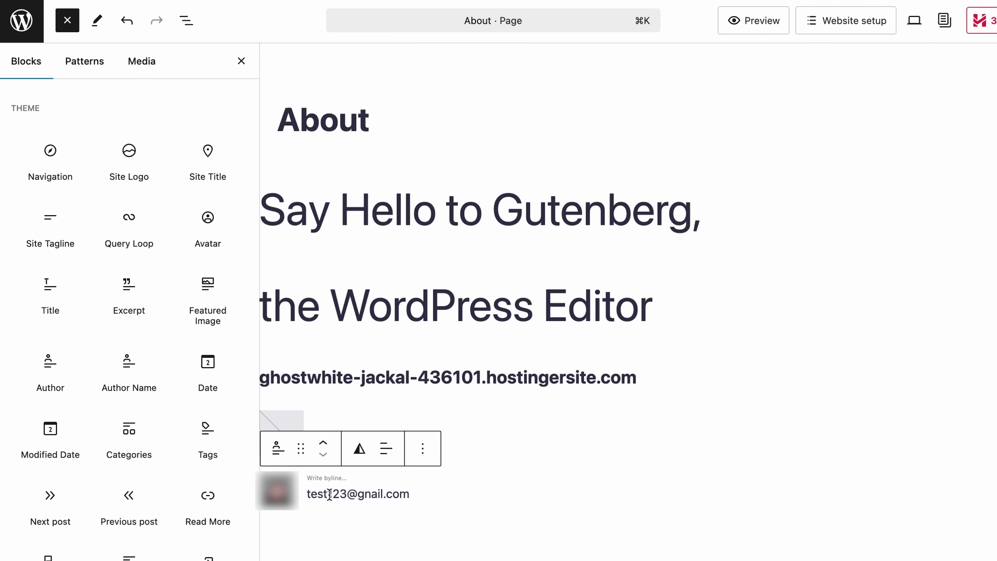
pyautogui.press('super+z')
pyautogui.press('super+z')
pyautogui.press('super+z')
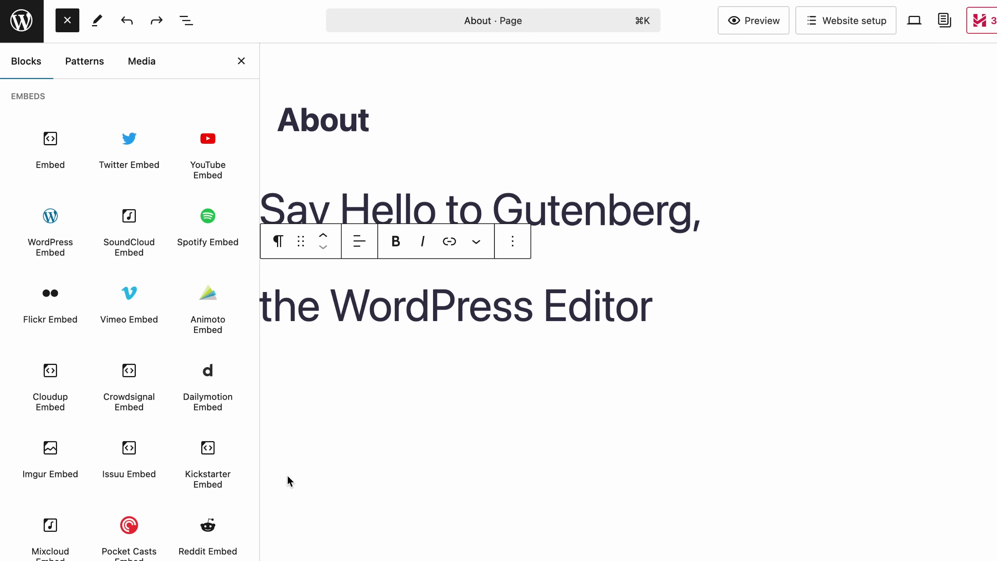
pyautogui.click(214, 146)
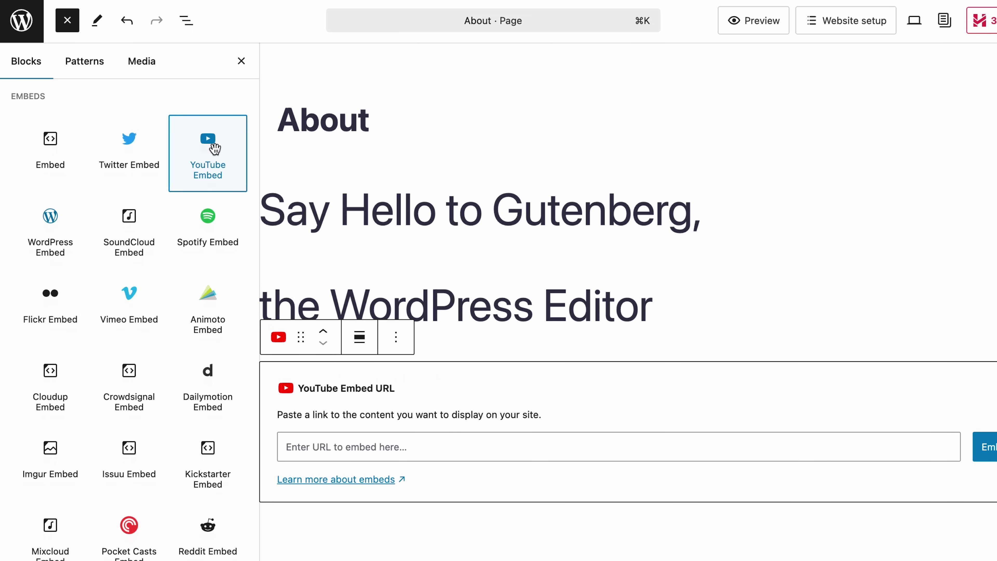
pyautogui.press('super+z')
pyautogui.rightClick(461, 382)
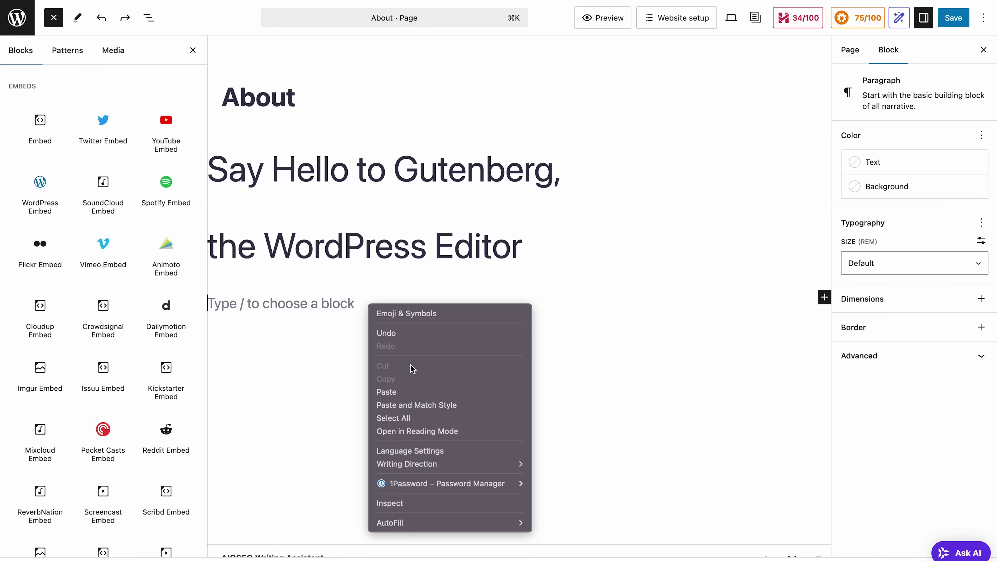
pyautogui.click(407, 392)
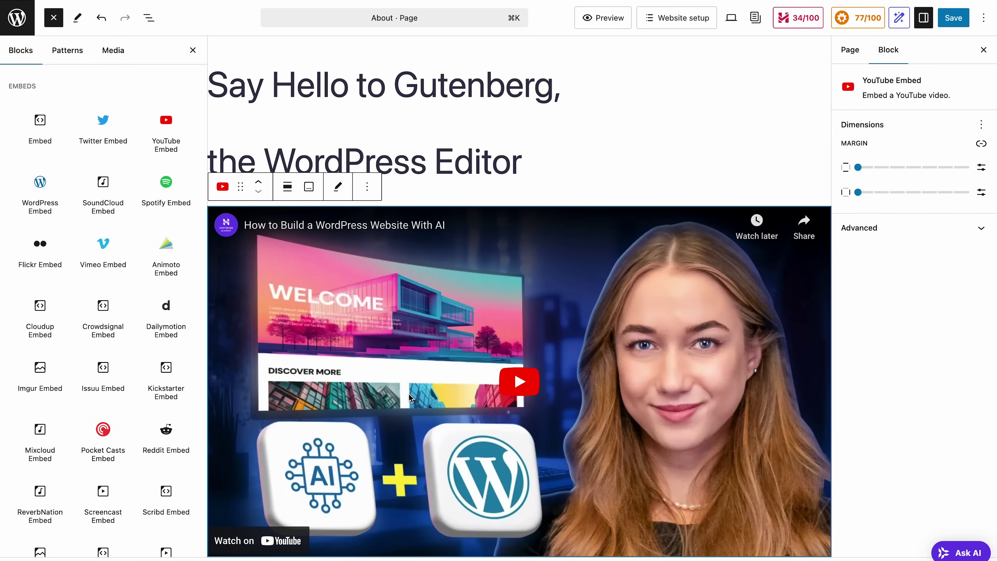
pyautogui.click(525, 383)
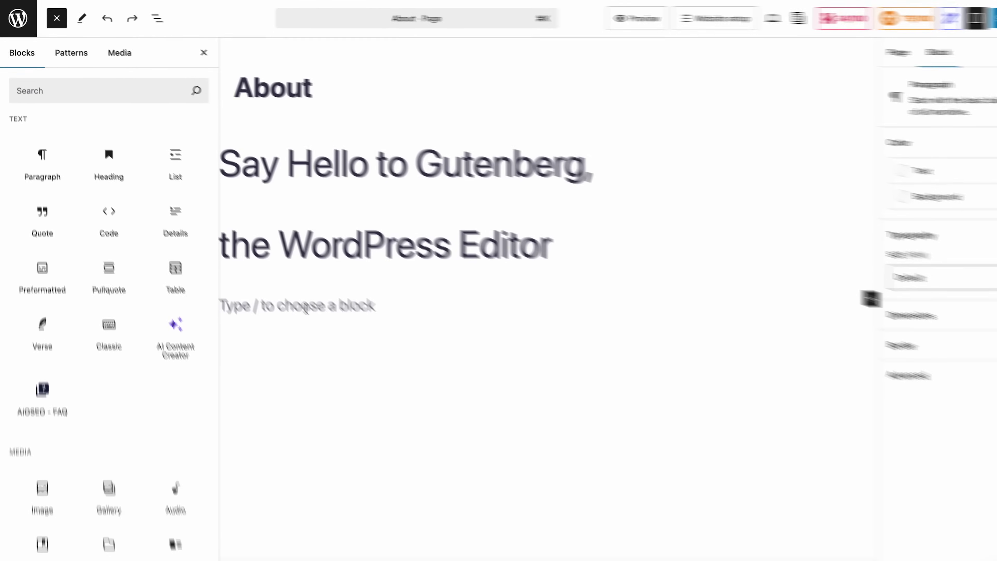
# Search the inserter for 'bo' and install the Book Review block below the heading.
pyautogui.click(171, 106)
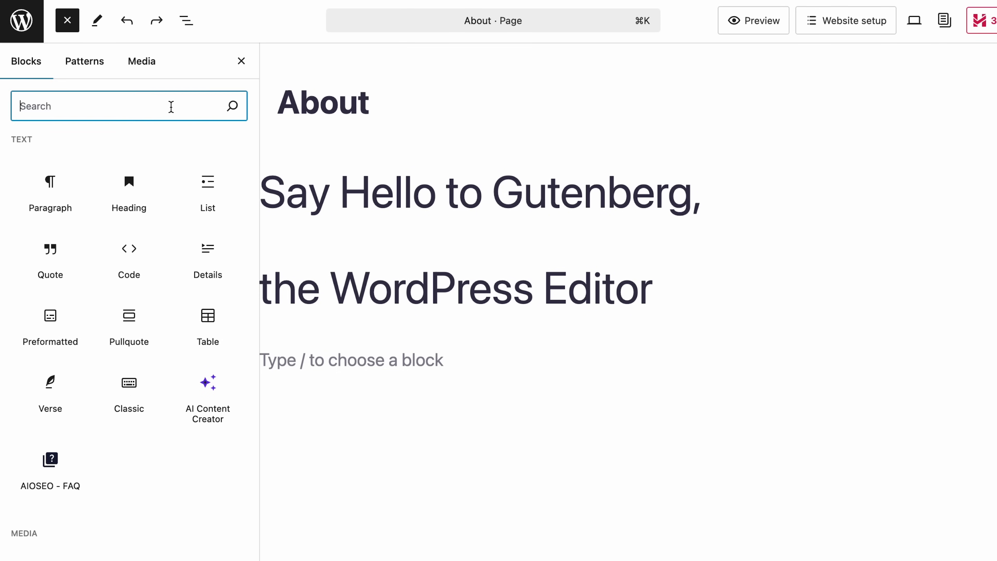
pyautogui.write('book')
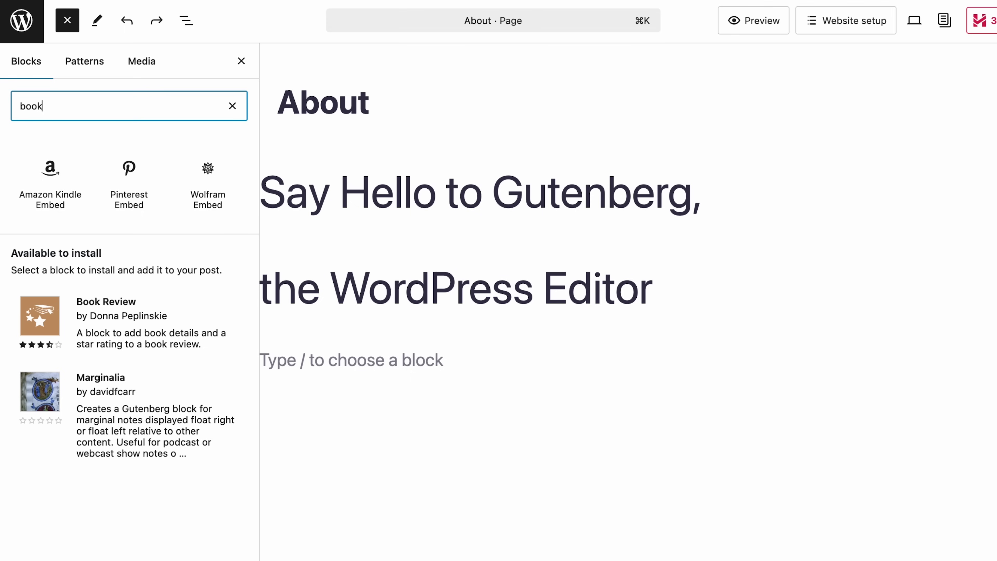
pyautogui.click(87, 304)
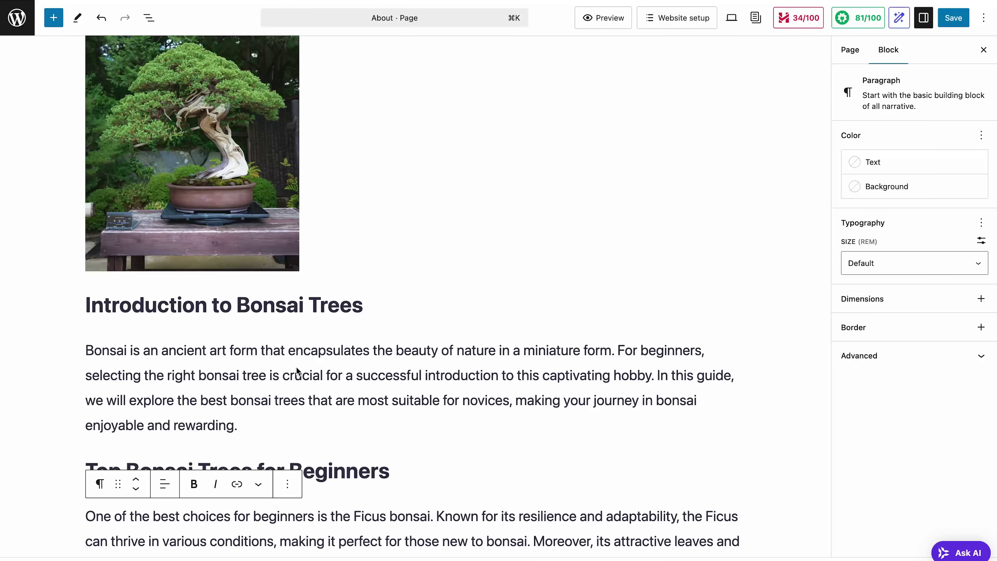
# Place the cursor in the bonsai article's introduction paragraph.
pyautogui.click(296, 374)
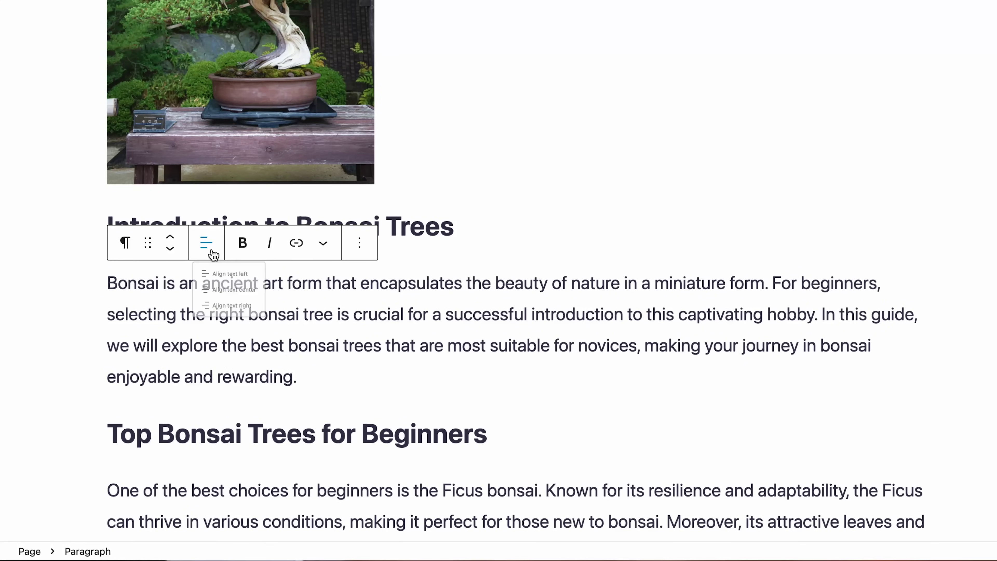
pyautogui.click(168, 323)
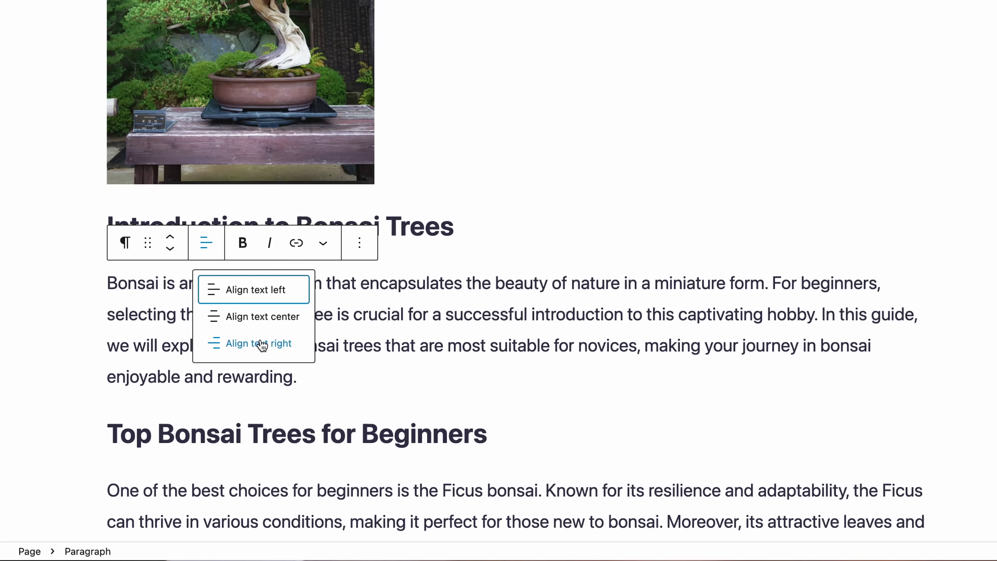
pyautogui.click(252, 253)
pyautogui.click(270, 252)
pyautogui.click(297, 246)
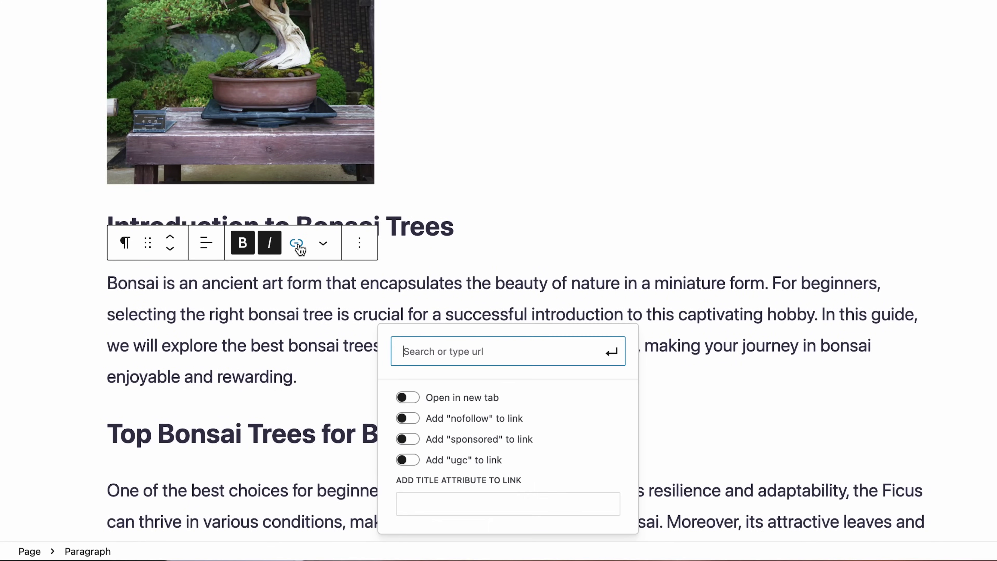
pyautogui.click(323, 243)
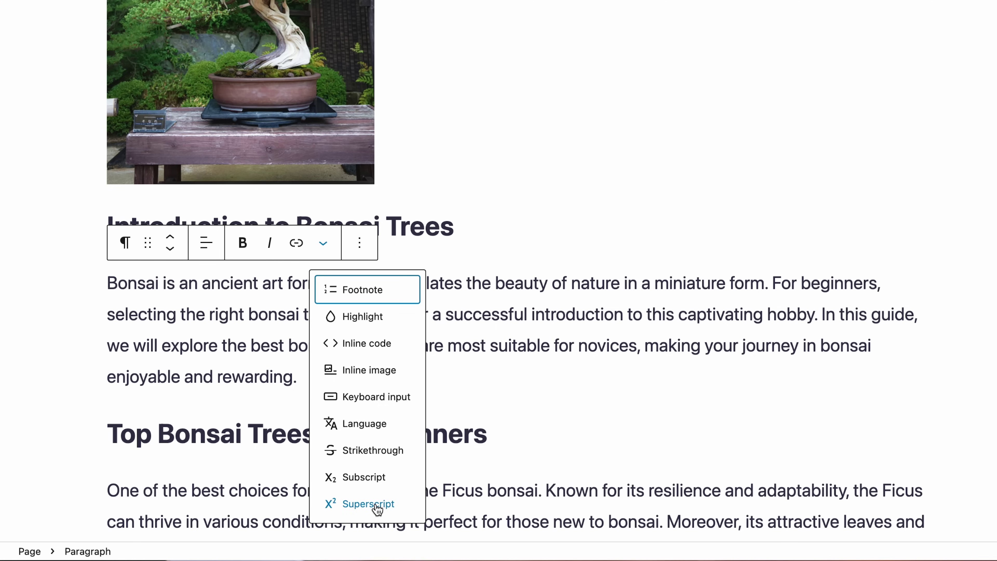
pyautogui.click(369, 504)
pyautogui.scroll(-1, 365, 263)
pyautogui.click(291, 92)
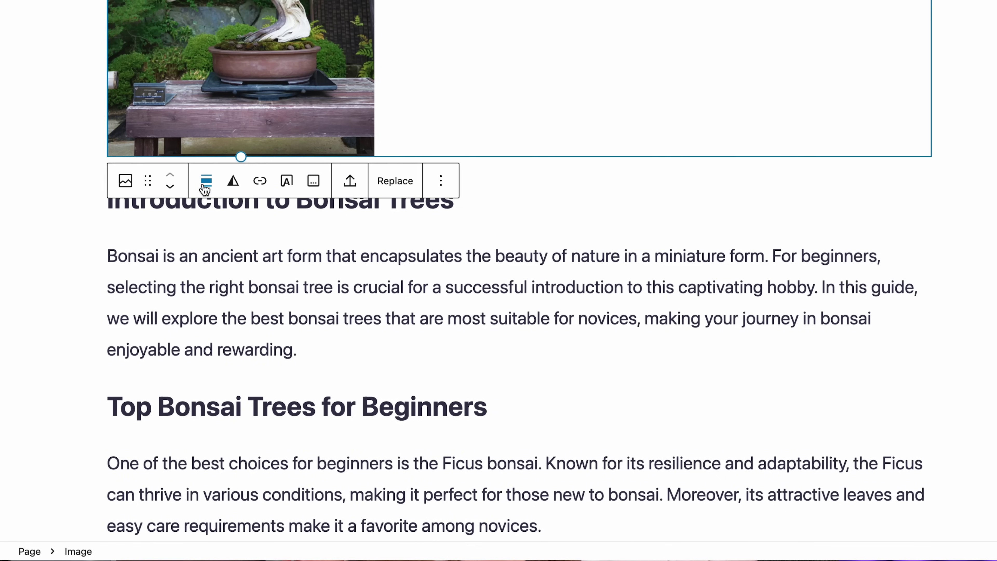
# Check the bonsai photo's alignment and duotone options and add a caption.
pyautogui.click(204, 189)
pyautogui.click(233, 188)
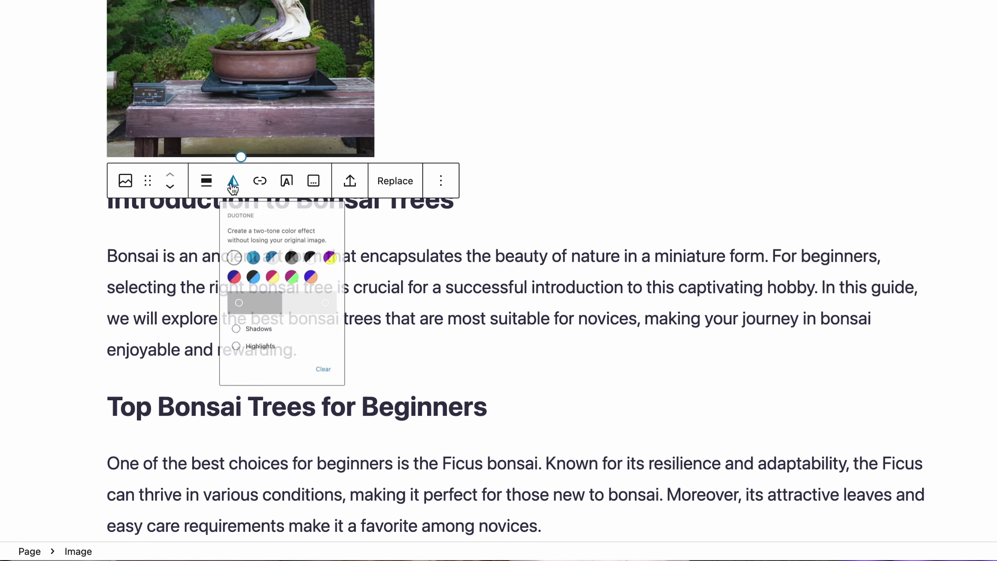
pyautogui.click(314, 187)
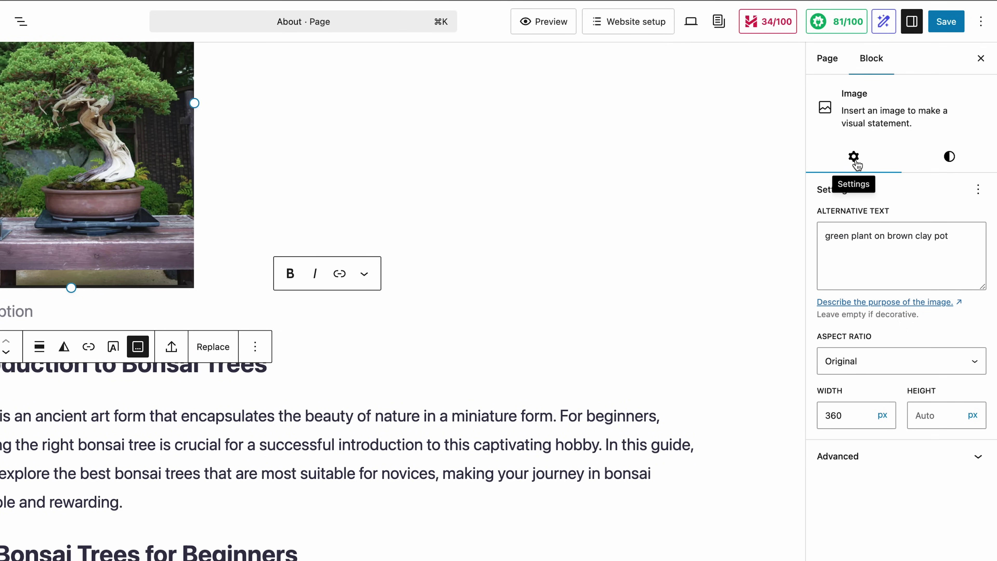
# Keep the photo's original aspect ratio at 360 px wide and expand Advanced settings.
pyautogui.click(879, 373)
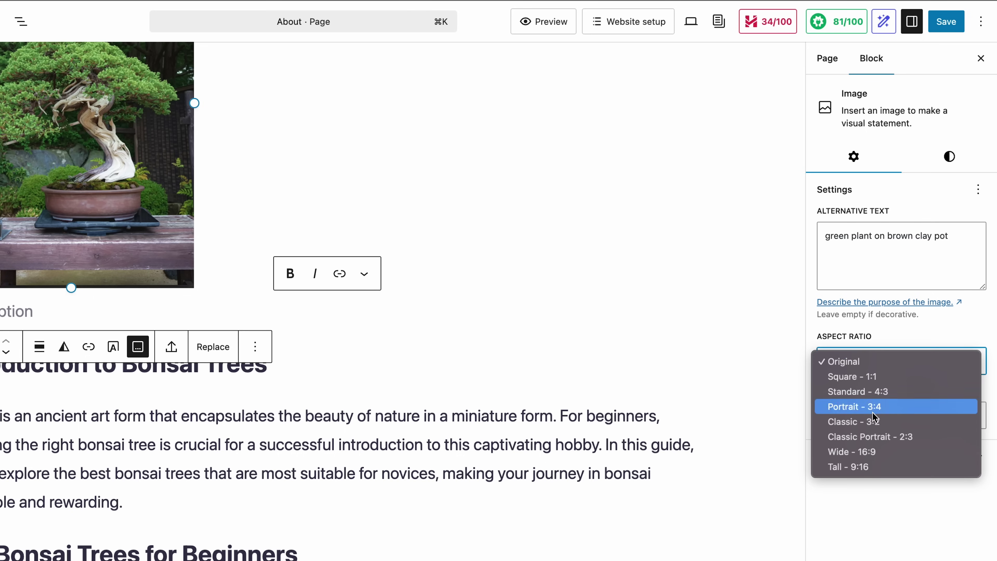
pyautogui.click(865, 502)
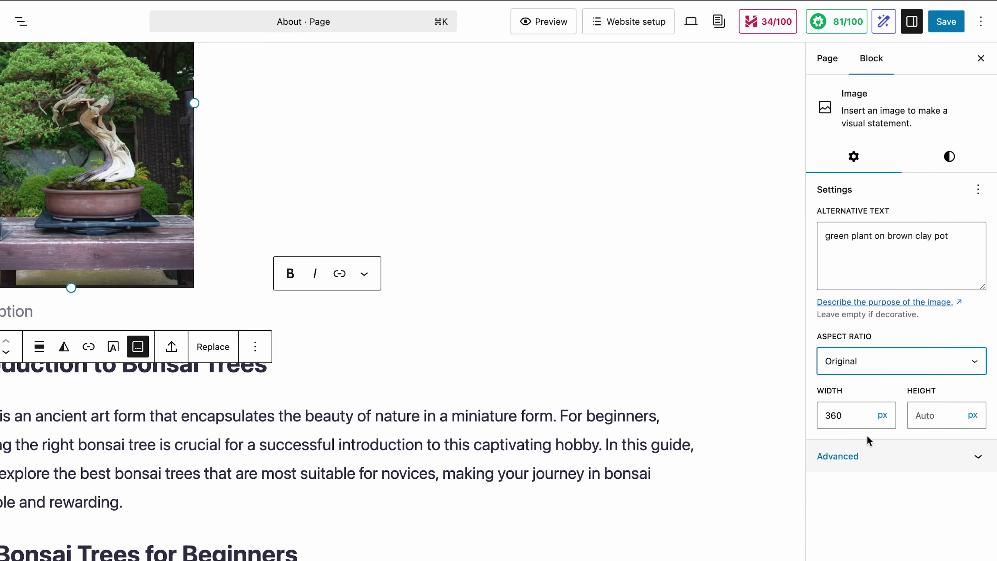
pyautogui.click(857, 414)
pyautogui.click(944, 415)
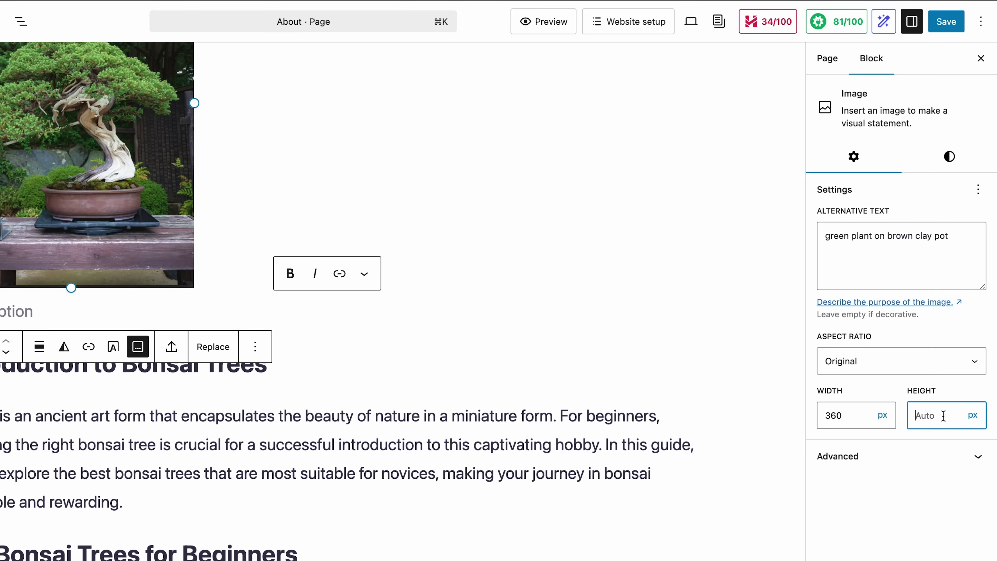
pyautogui.click(935, 456)
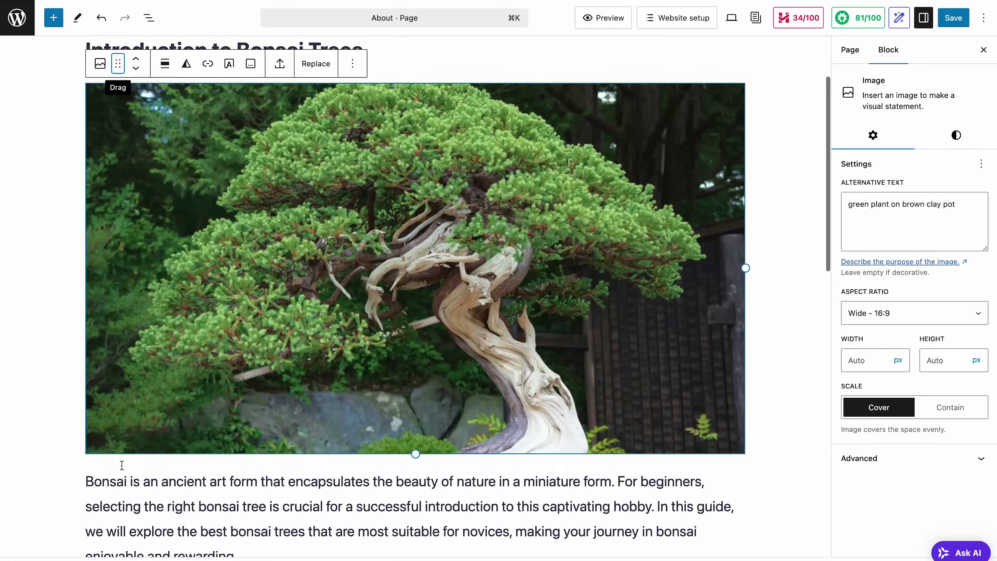
# Move the 'Top Bonsai Trees for Beginners' heading directly under the bonsai image.
pyautogui.scroll(-3, 122, 465)
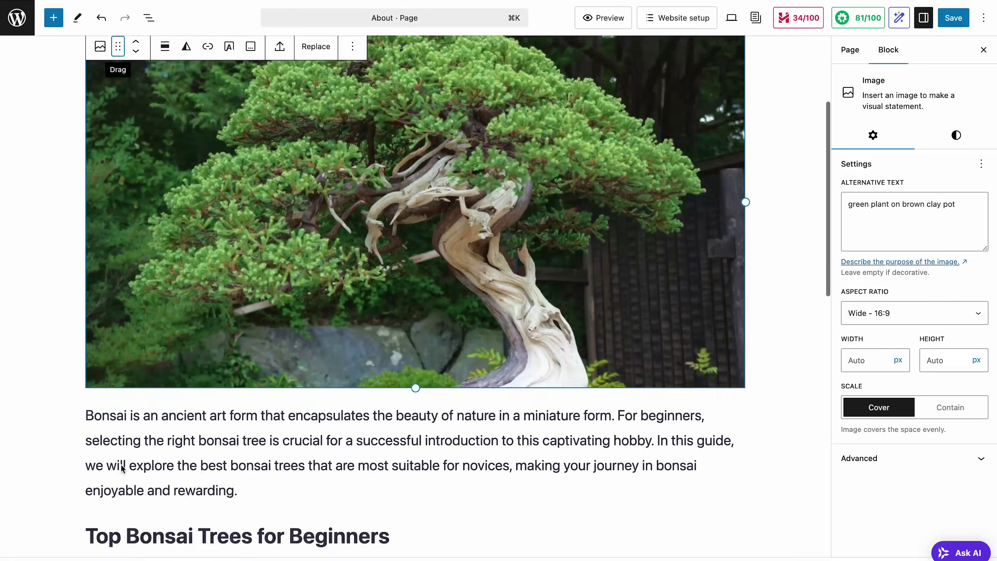
pyautogui.click(155, 404)
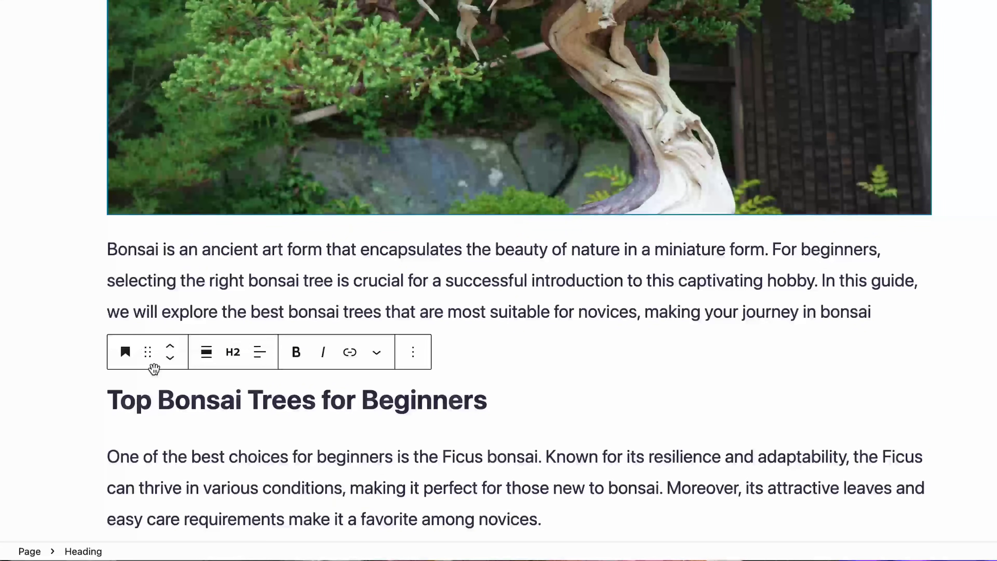
pyautogui.moveTo(149, 356); pyautogui.dragTo(146, 281)
pyautogui.scroll(-5, 147, 281)
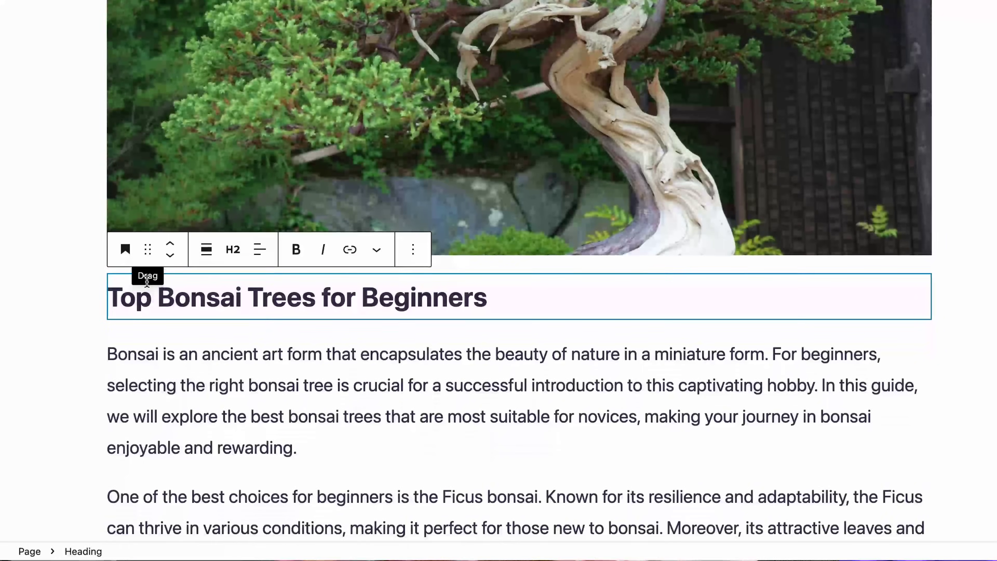
# Select the bonsai image and heading together and drag them further down the page.
pyautogui.click(438, 357)
pyautogui.scroll(3, 435, 361)
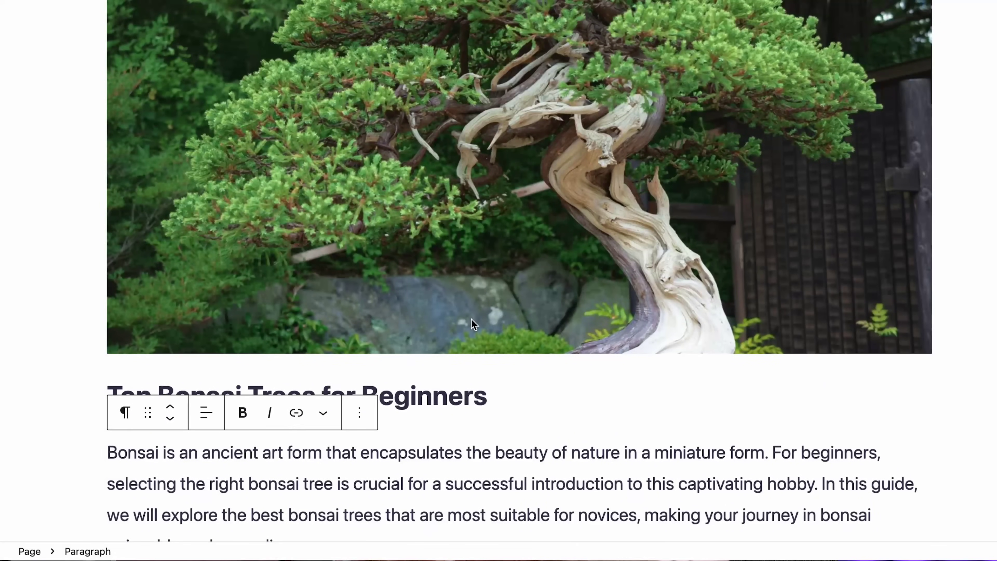
pyautogui.click(474, 324)
pyautogui.click(475, 397)
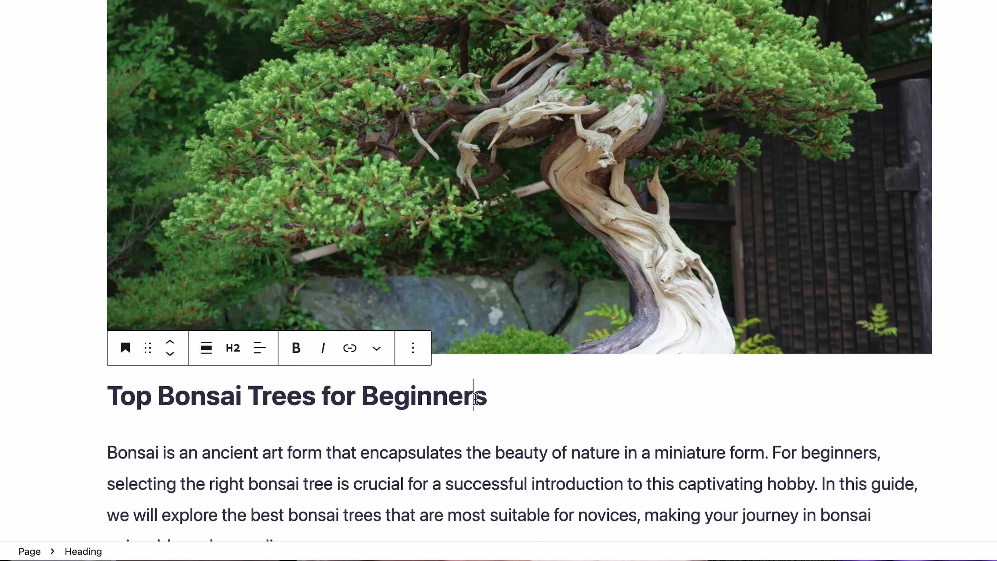
pyautogui.keyDown('shift'); pyautogui.click(496, 322); pyautogui.keyUp('shift')
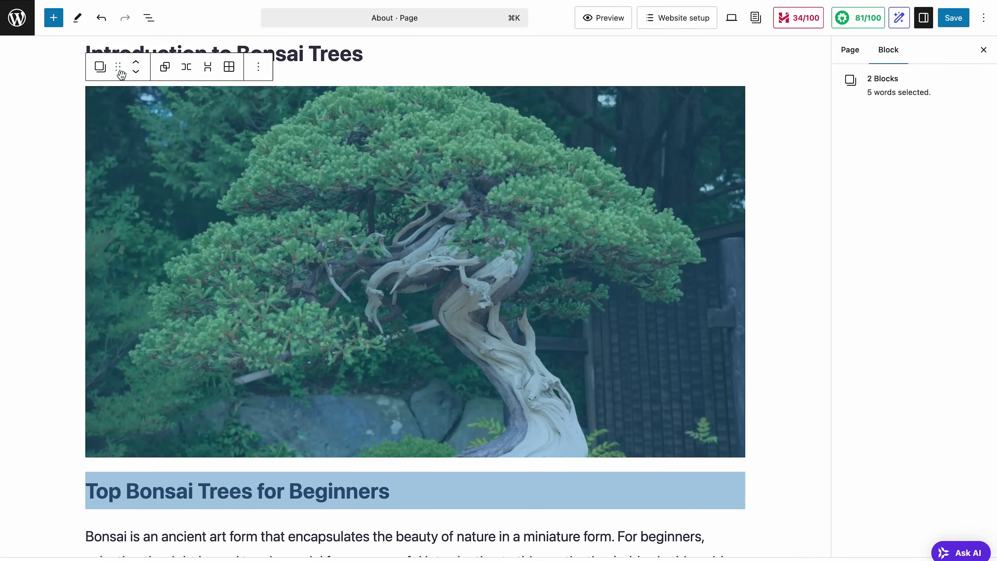
pyautogui.moveTo(121, 73); pyautogui.dragTo(131, 164)
pyautogui.scroll(10, 132, 166)
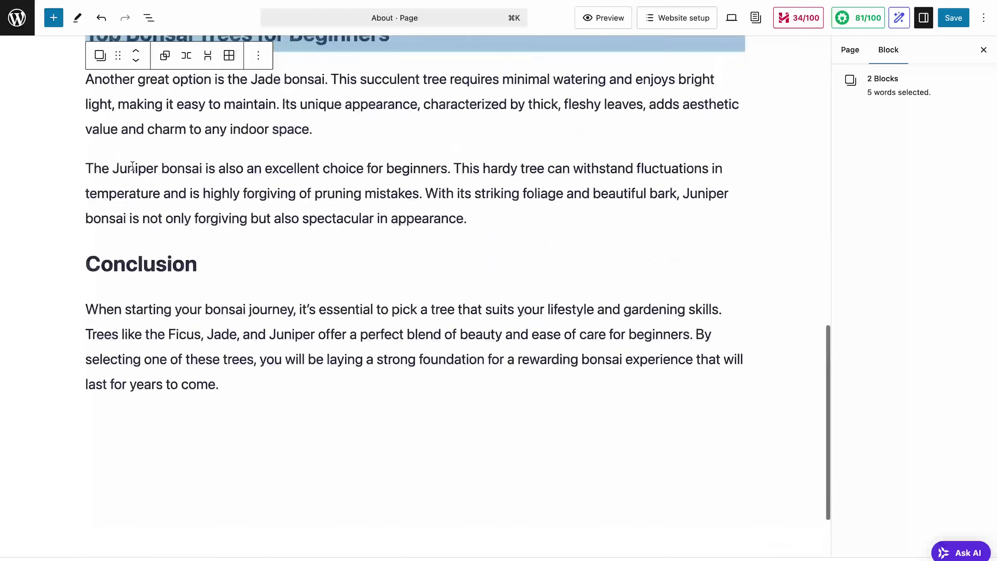
pyautogui.scroll(5, 132, 166)
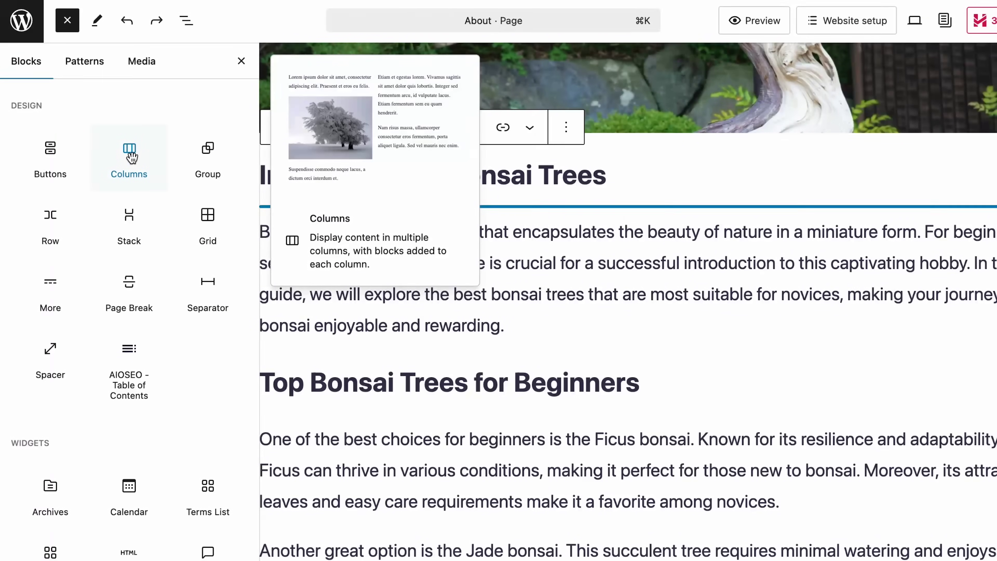
# Insert a 33/33/33 Columns block and add an image to the first column.
pyautogui.click(123, 147)
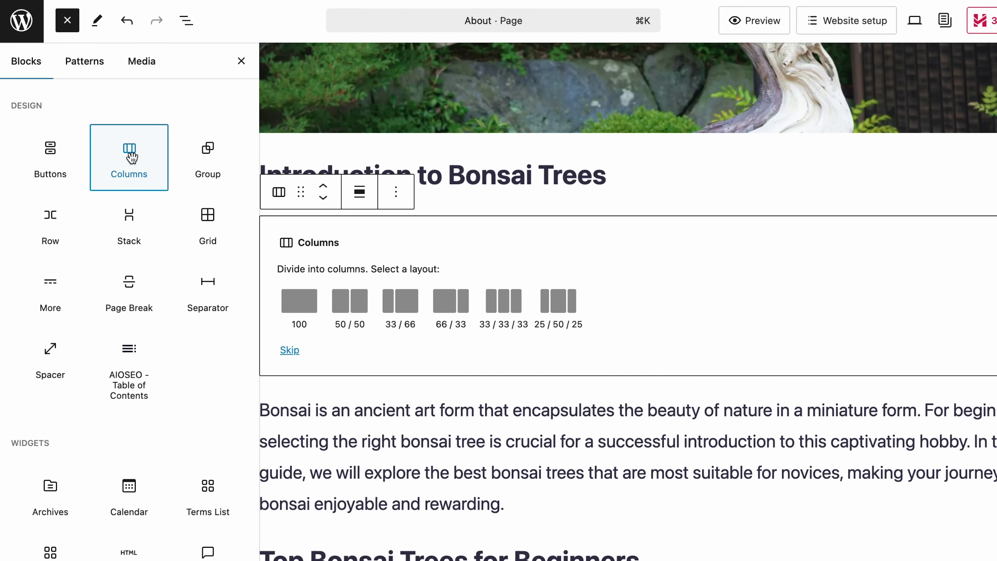
pyautogui.press('super+z')
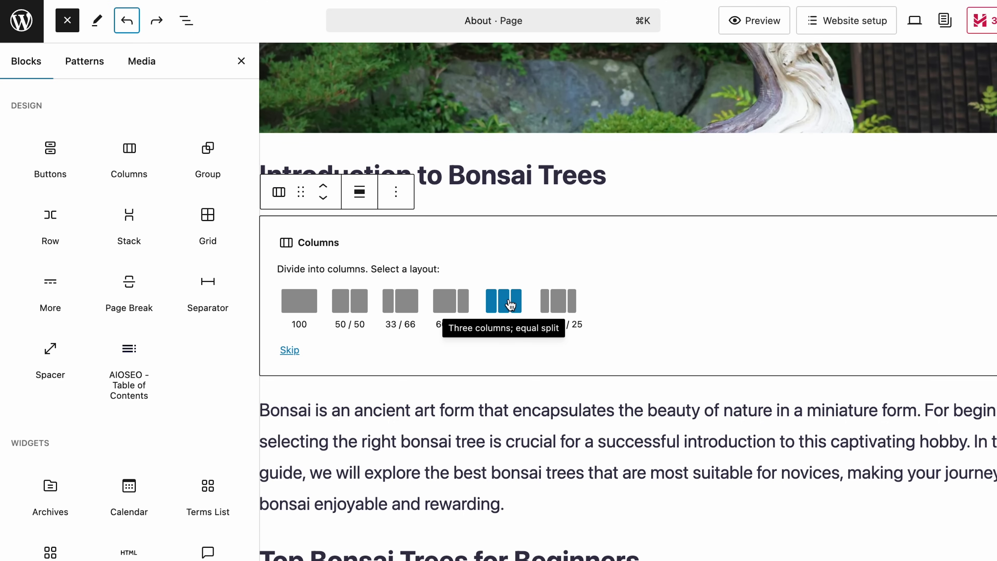
pyautogui.click(510, 304)
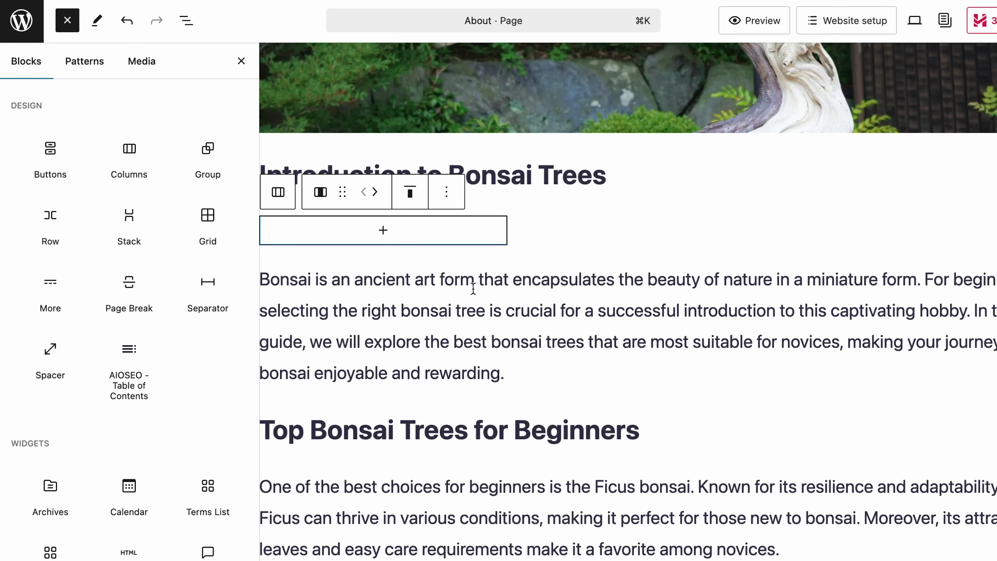
pyautogui.click(383, 231)
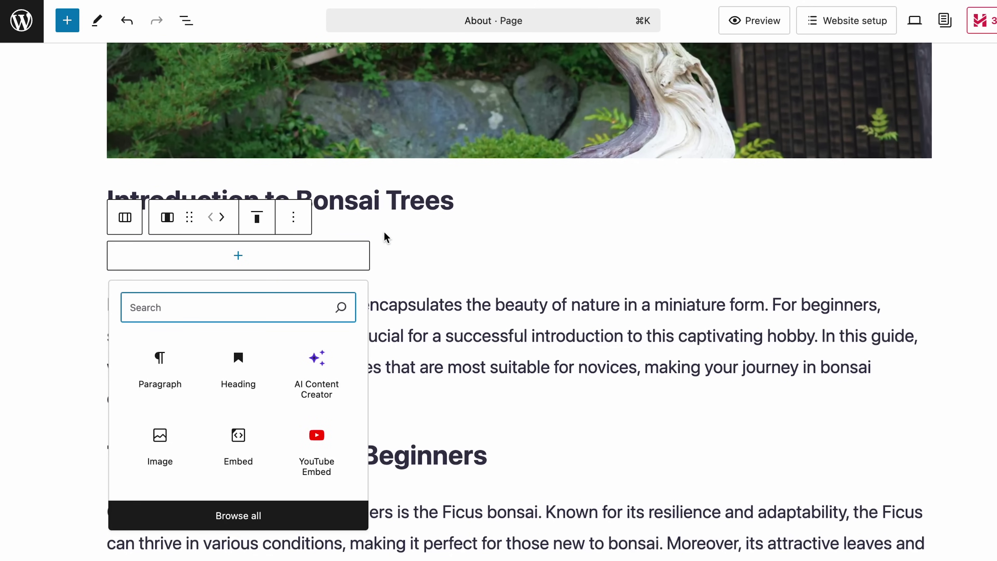
pyautogui.click(159, 436)
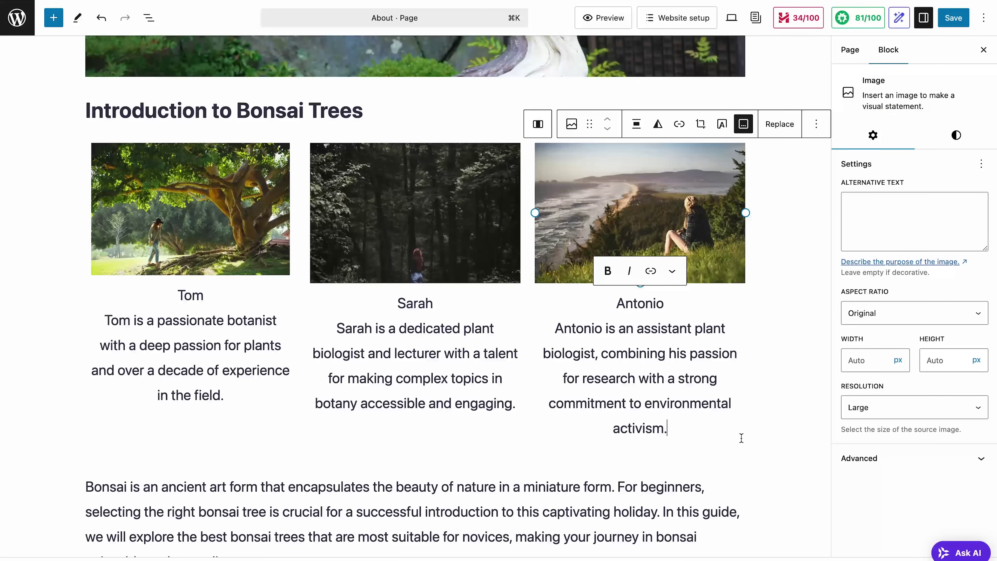
# Make the three team columns' inner blocks use content width and group the third column's content.
pyautogui.moveTo(741, 438); pyautogui.dragTo(112, 212)
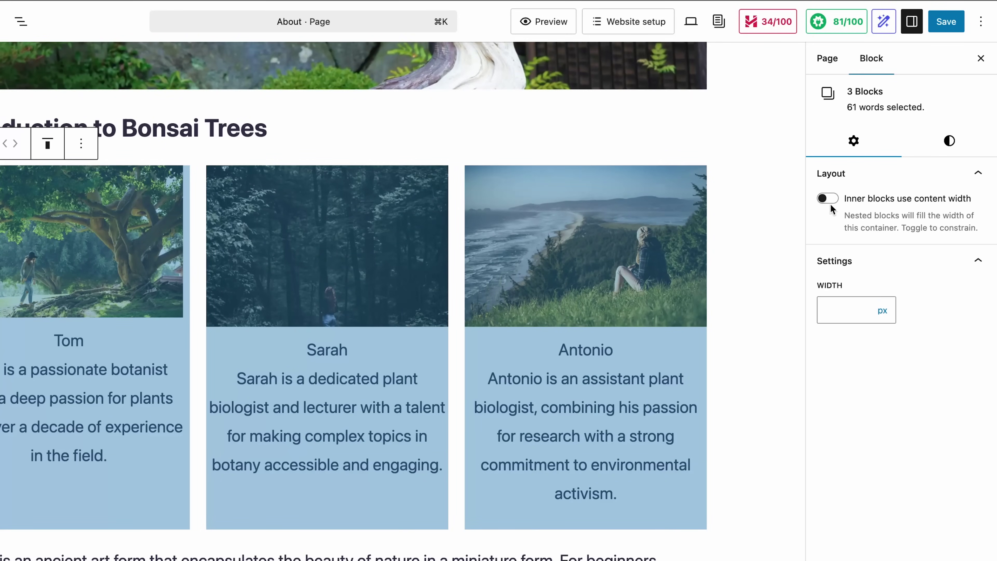
pyautogui.click(827, 199)
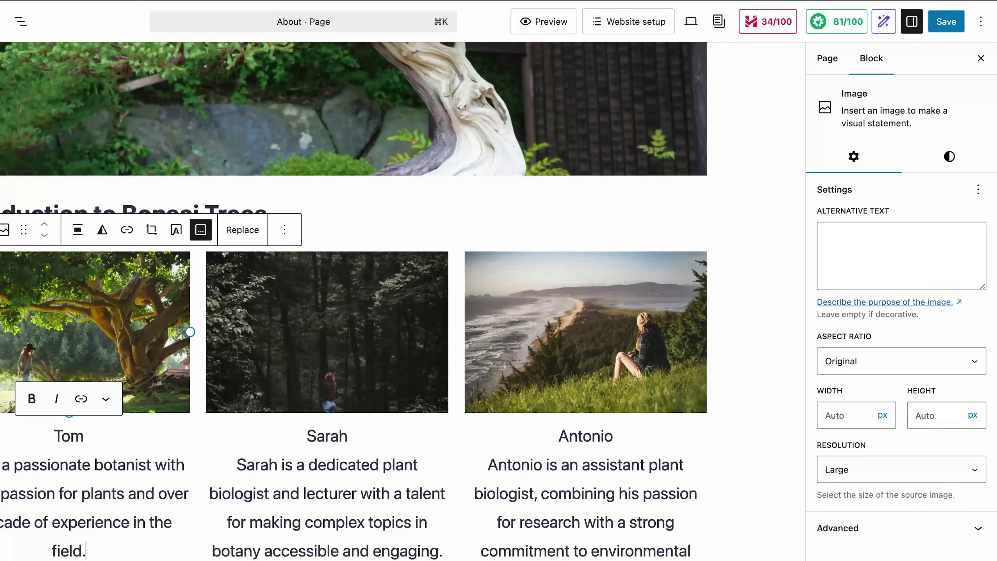
pyautogui.click(601, 409)
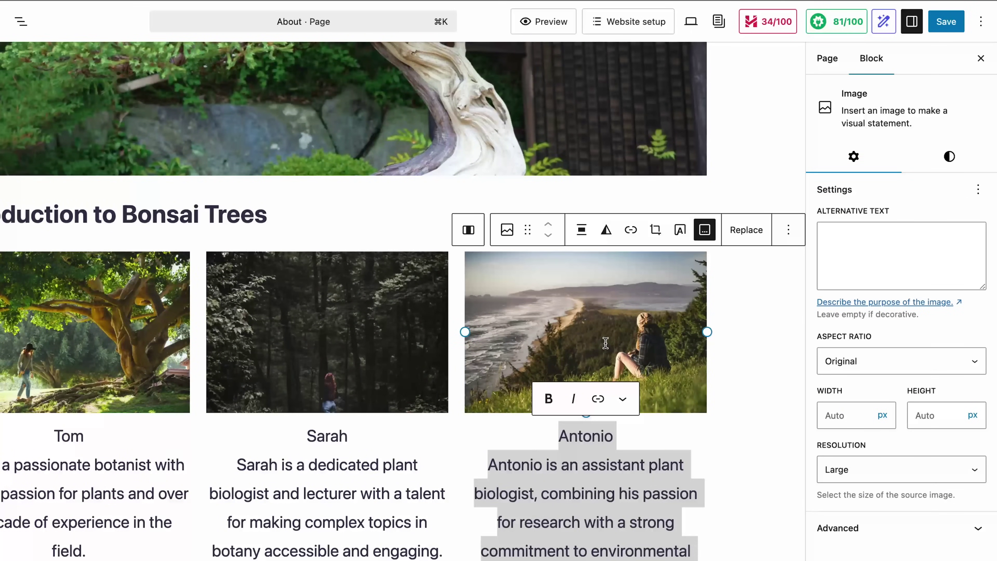
pyautogui.click(789, 230)
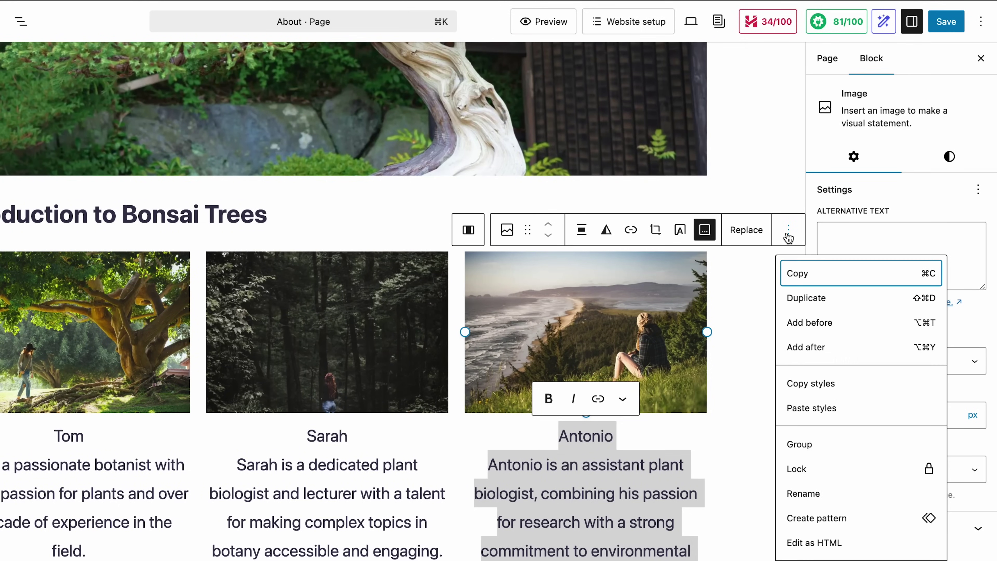
pyautogui.click(789, 443)
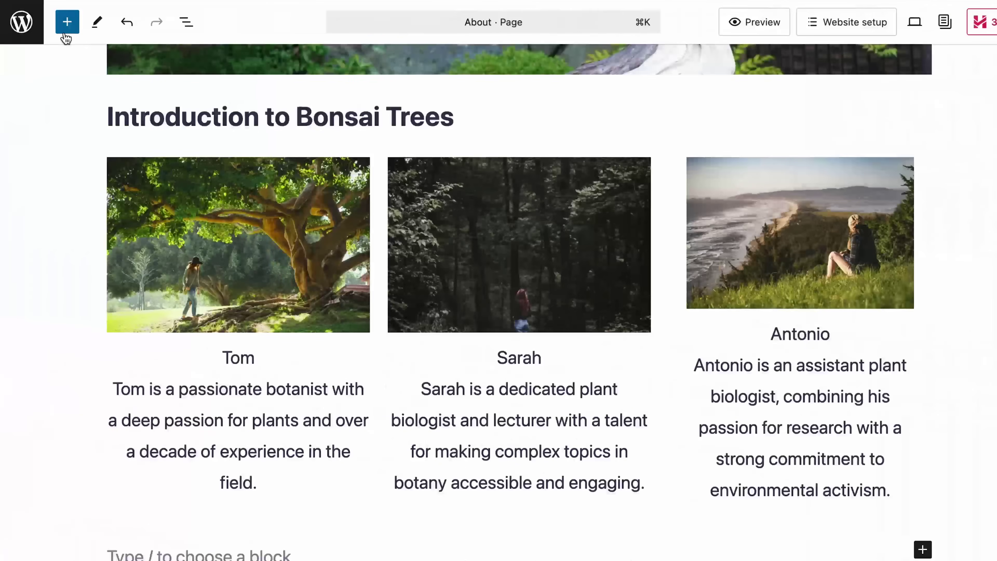
# Add a Spacer below the team columns and make it about 207 px tall.
pyautogui.click(66, 26)
pyautogui.scroll(-15, 1, 383)
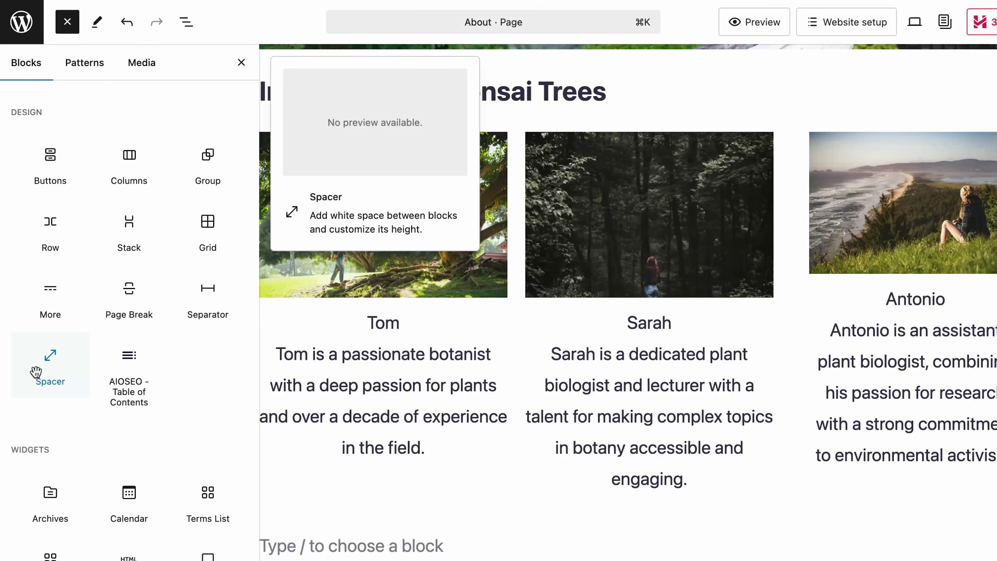
pyautogui.click(47, 368)
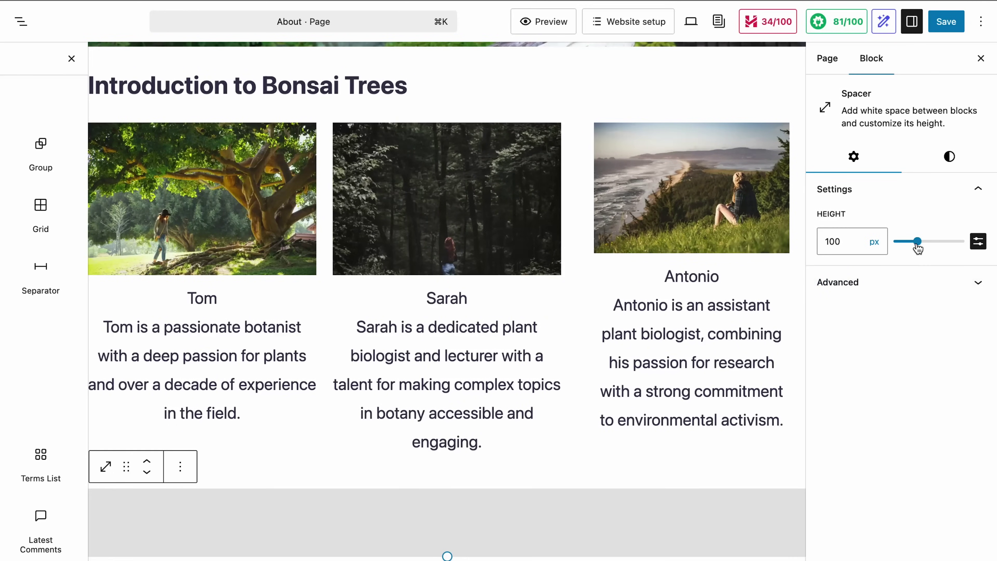
pyautogui.moveTo(918, 247)
pyautogui.mouseDown()
pyautogui.moveTo(943, 262)
pyautogui.moveTo(935, 257)
pyautogui.mouseUp()
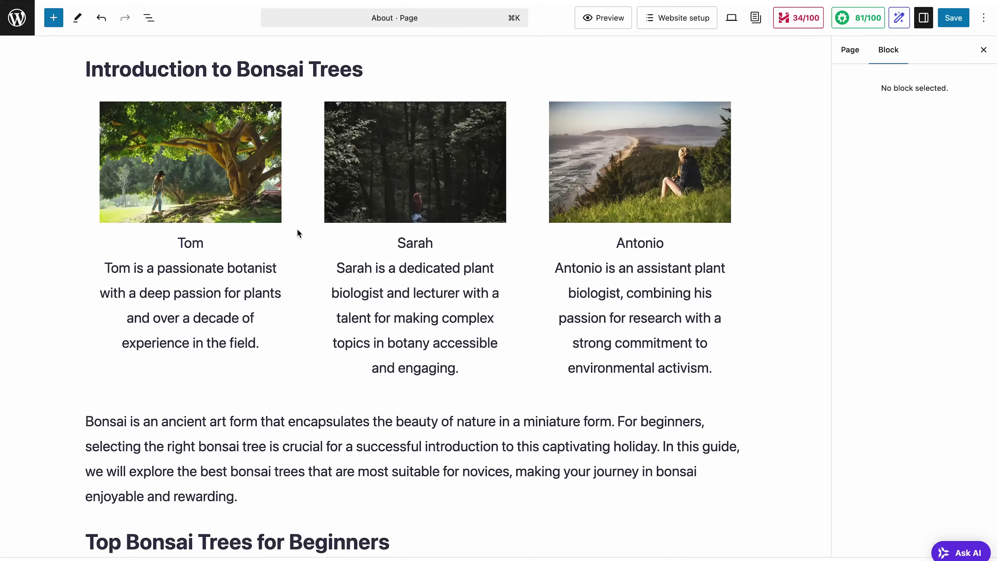
# Replace the team columns' purple background with a gradient that has an added middle stop.
pyautogui.click(297, 232)
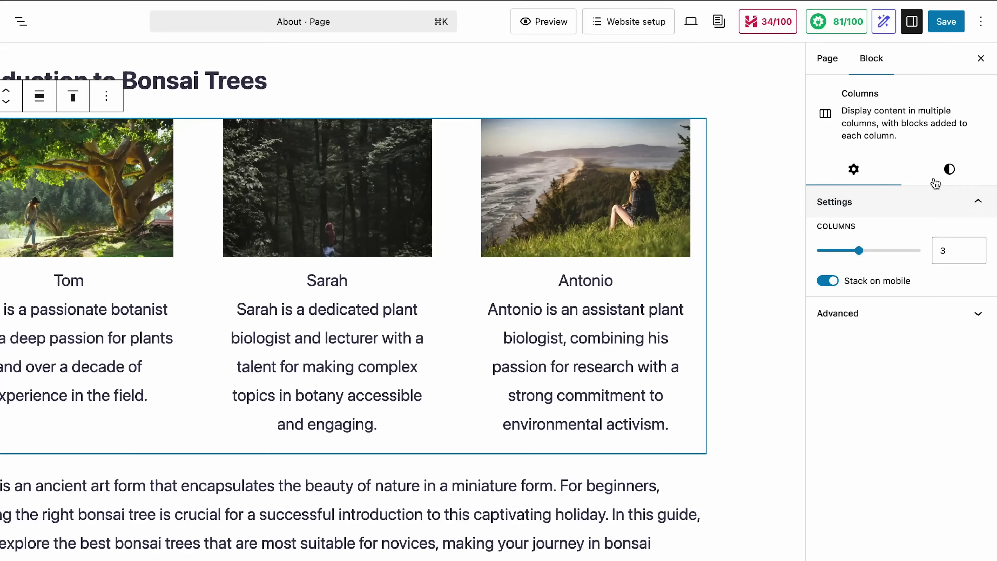
pyautogui.click(956, 147)
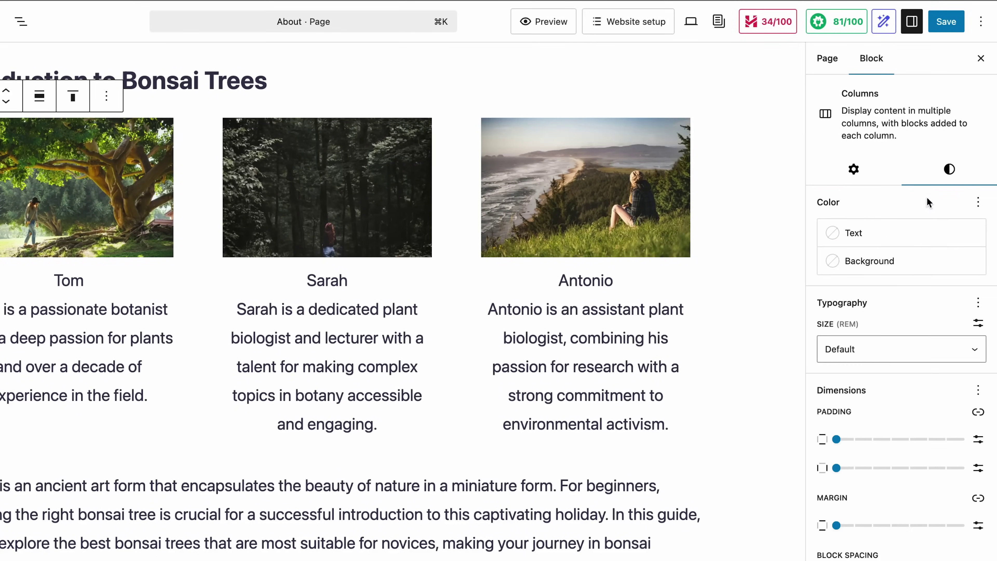
pyautogui.click(861, 263)
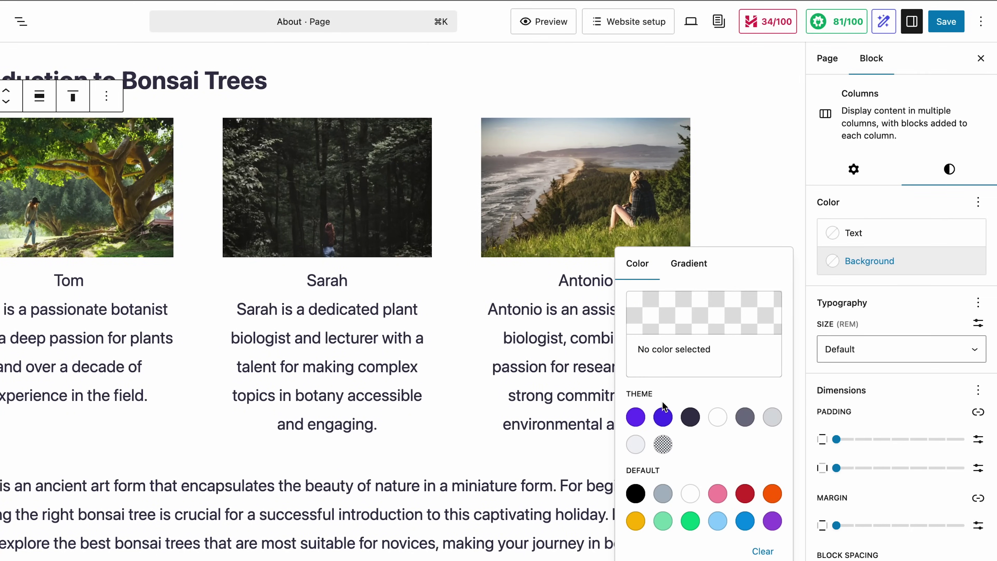
pyautogui.click(636, 416)
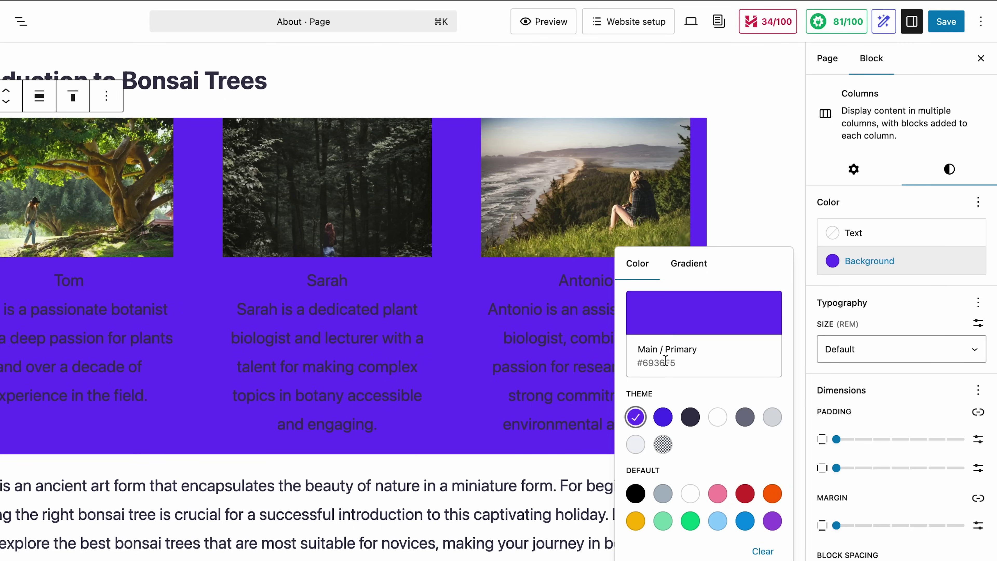
pyautogui.click(695, 264)
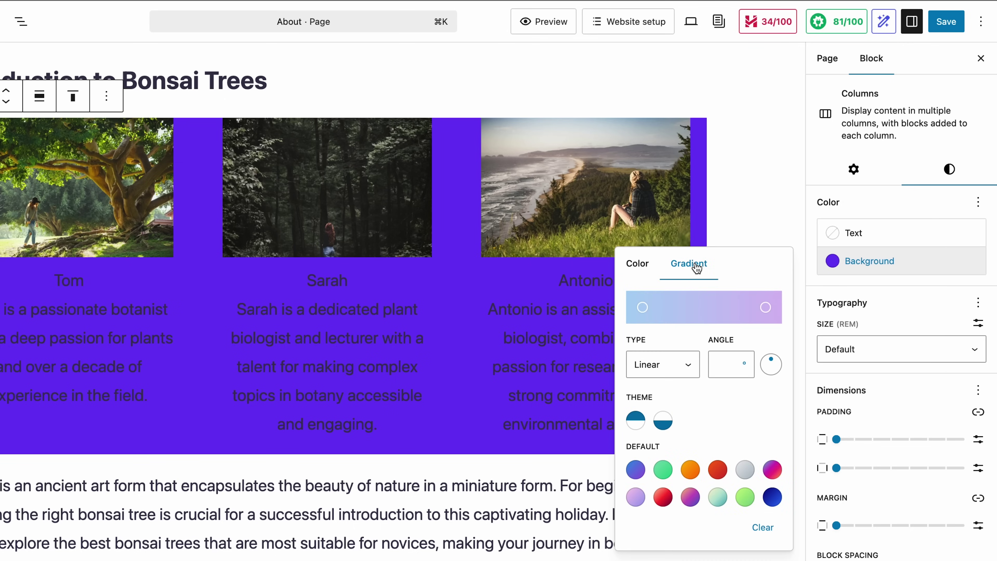
pyautogui.click(705, 308)
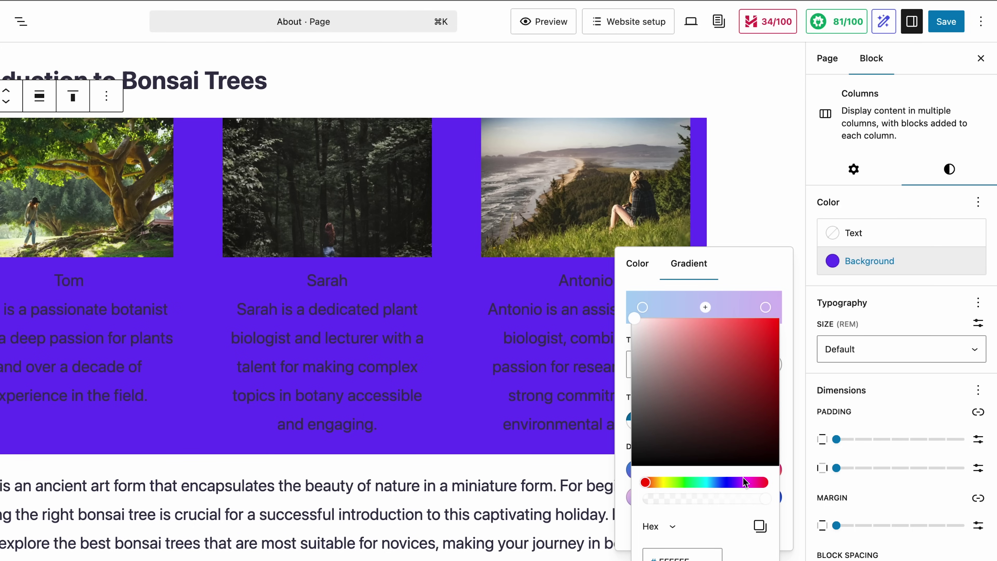
pyautogui.click(799, 393)
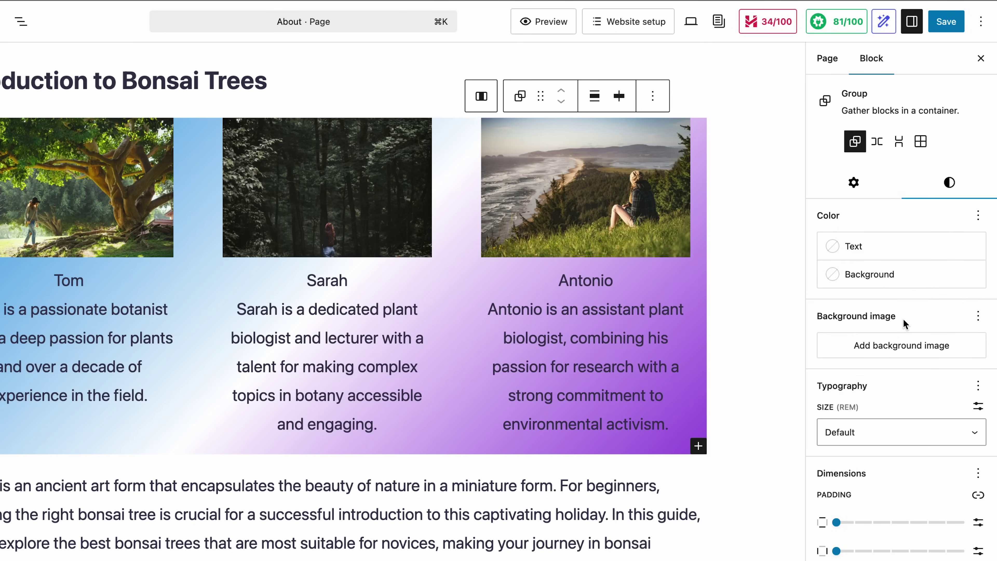
pyautogui.click(888, 354)
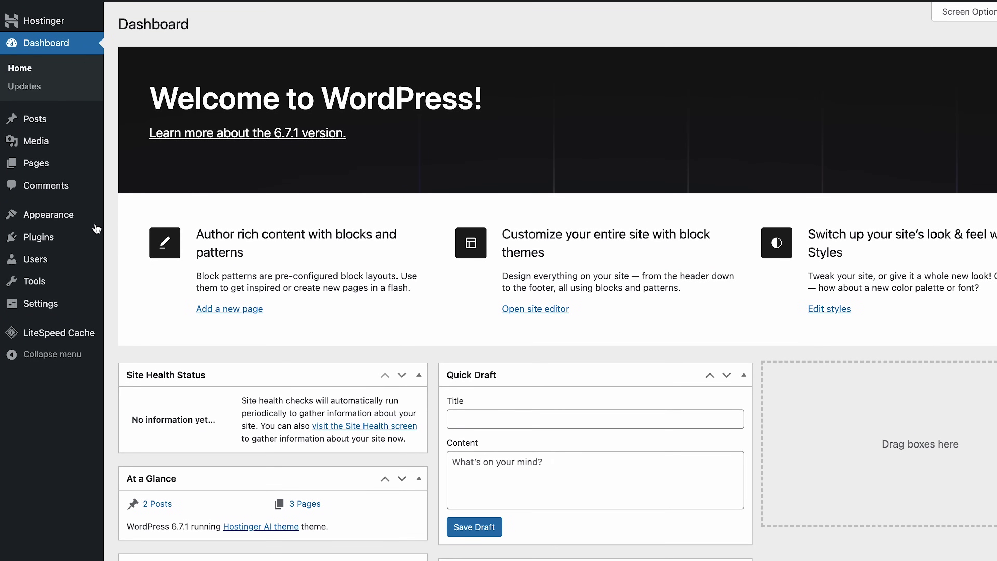
# In the Site Editor, drag Guide to the top of the AI menu so it reads Guide, Home, Blog.
pyautogui.moveTo(95, 220)
pyautogui.click(113, 237)
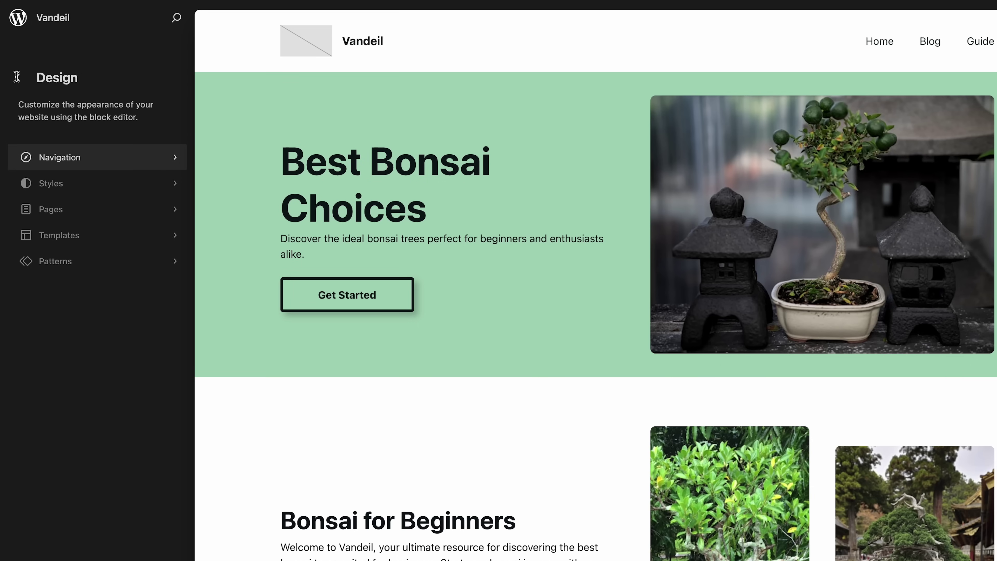
pyautogui.click(87, 161)
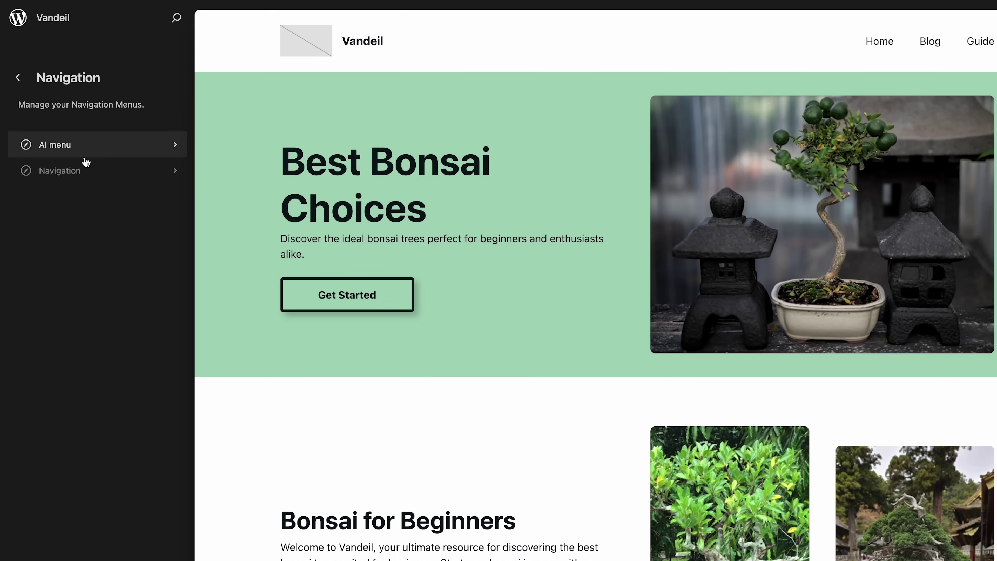
pyautogui.click(73, 147)
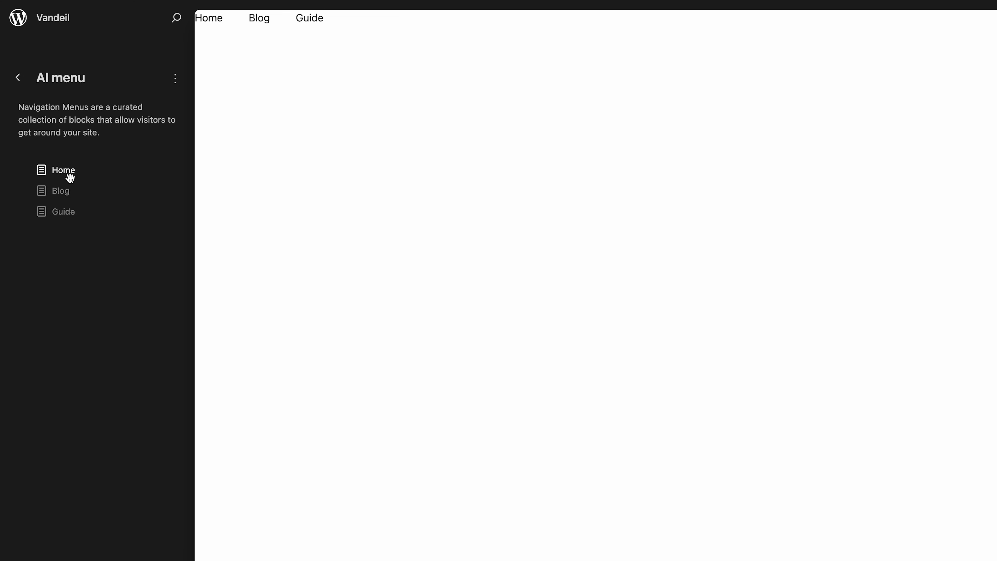
pyautogui.moveTo(67, 191); pyautogui.dragTo(81, 168)
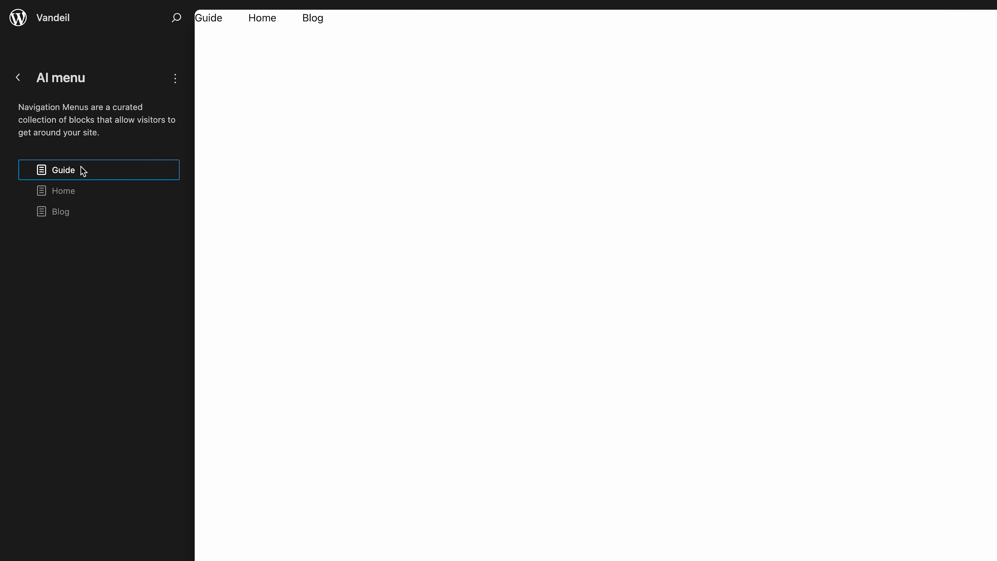
pyautogui.click(22, 81)
# Open the site-wide Styles panel and dismiss its welcome guide.
pyautogui.click(20, 79)
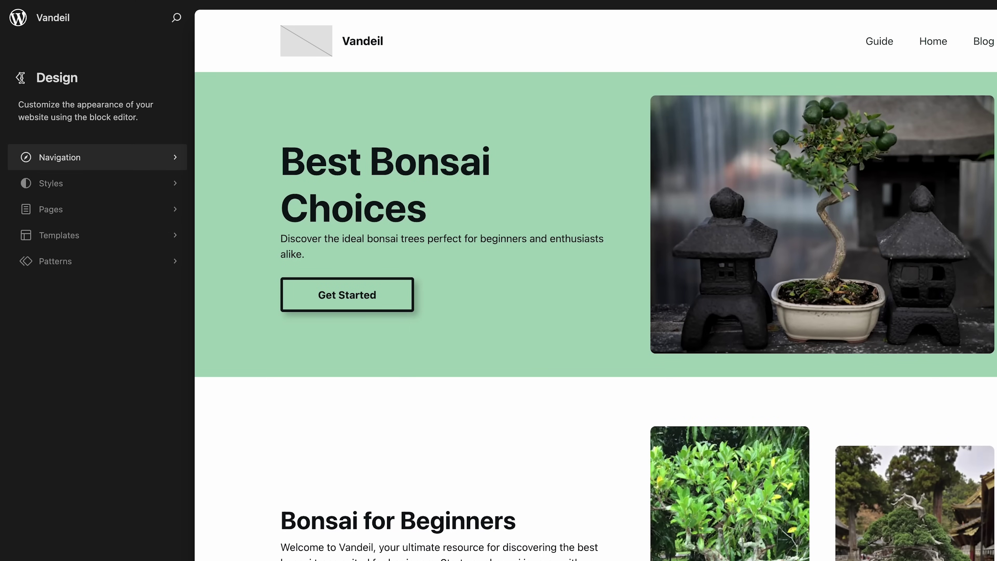
pyautogui.click(71, 185)
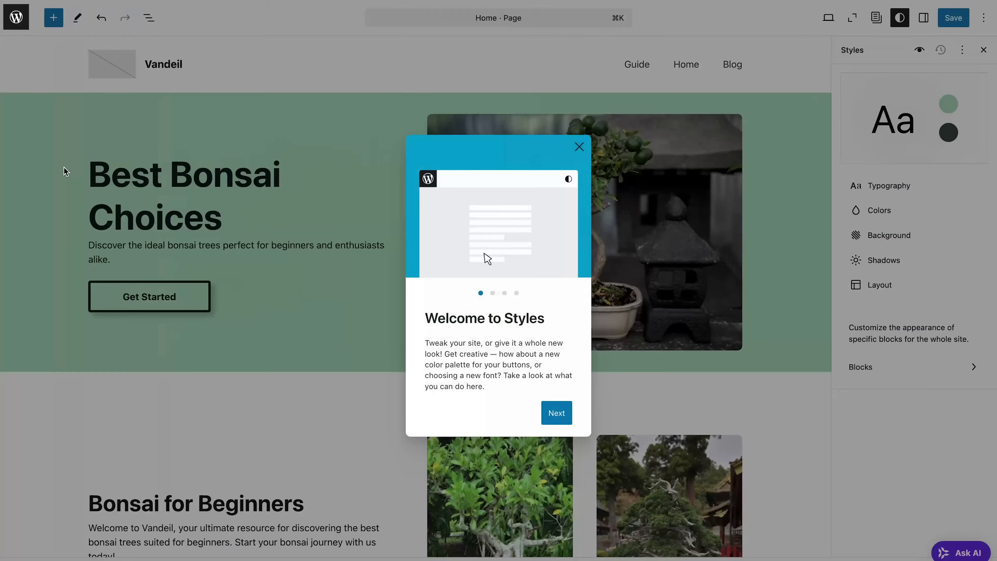
pyautogui.click(63, 170)
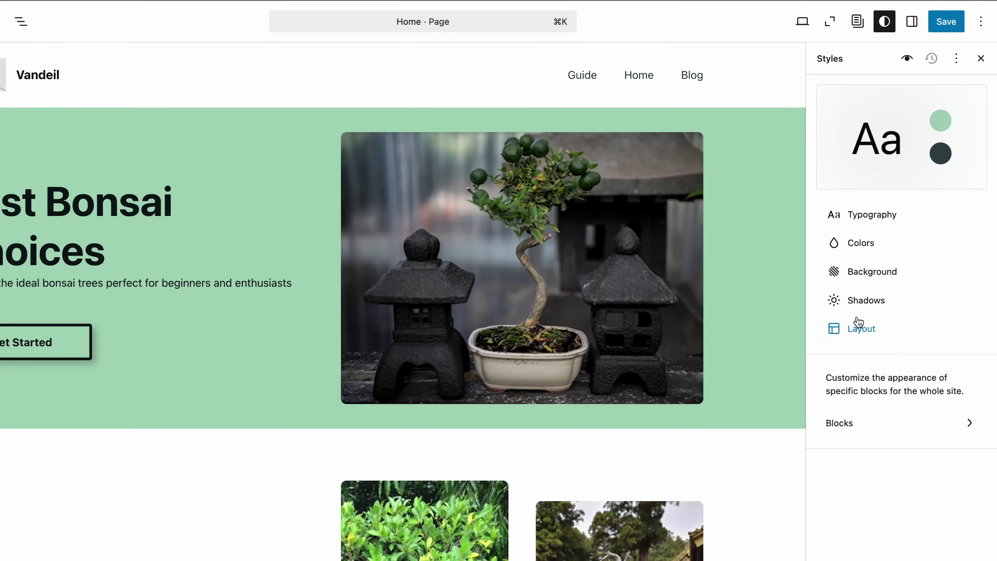
pyautogui.click(855, 330)
pyautogui.press('Escape')
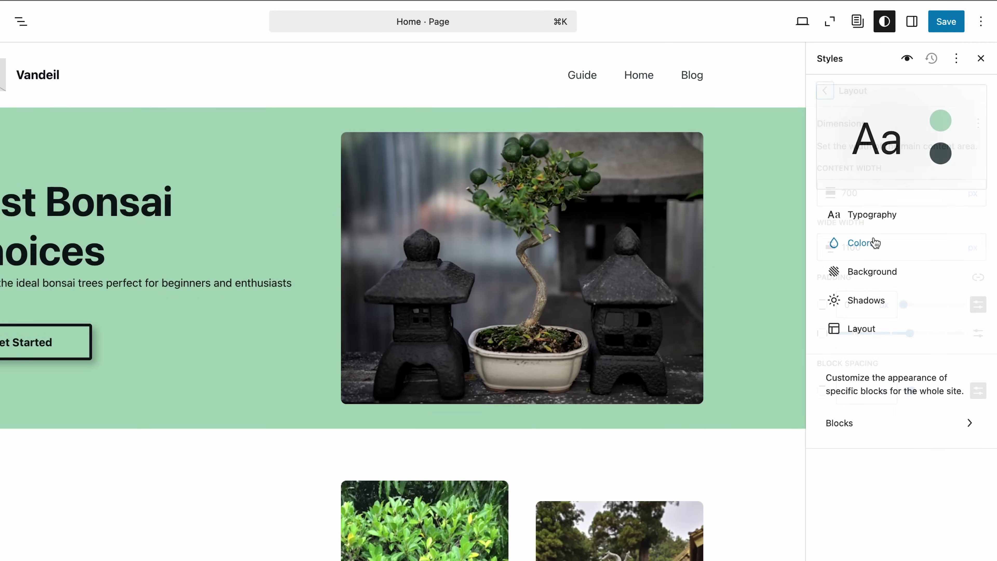
# Shift the first and third theme palette colours to light purple (#C9A9D6).
pyautogui.click(868, 250)
pyautogui.click(872, 193)
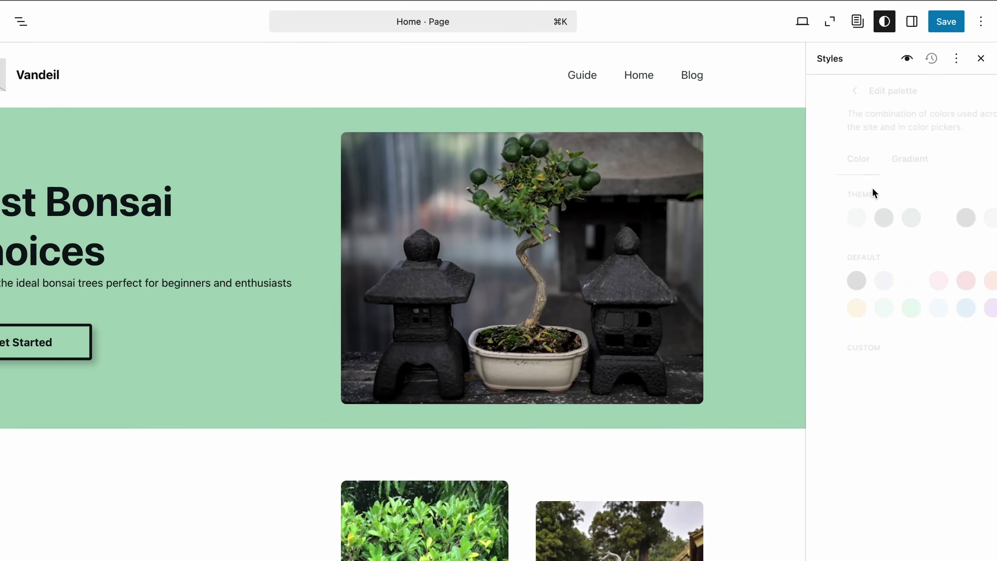
pyautogui.click(828, 219)
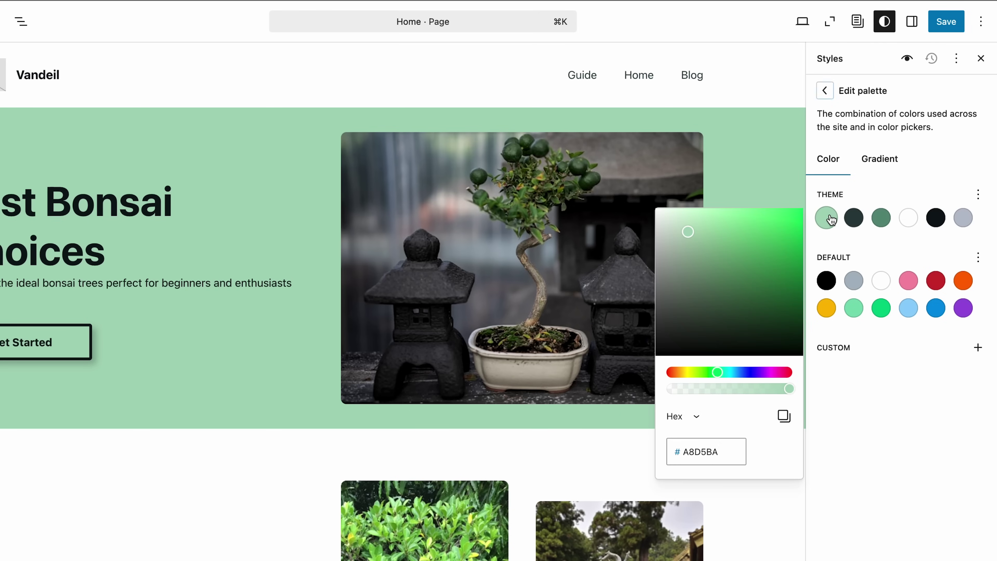
pyautogui.click(764, 374)
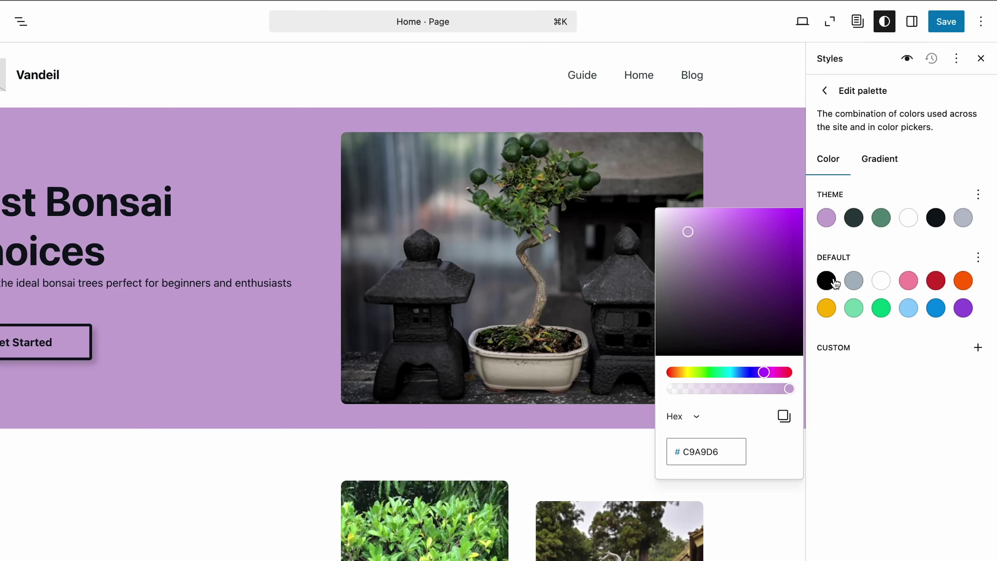
pyautogui.click(880, 220)
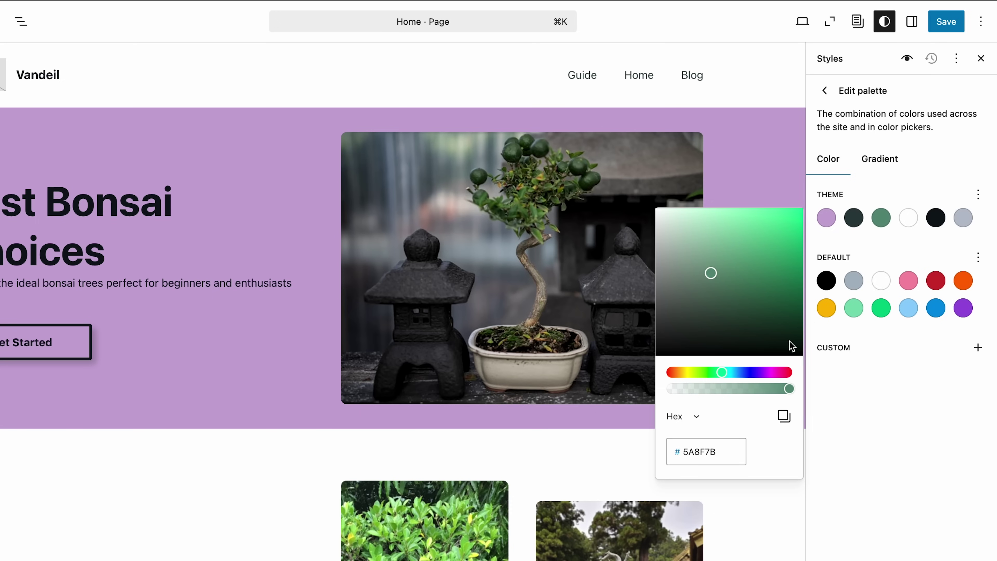
pyautogui.click(769, 373)
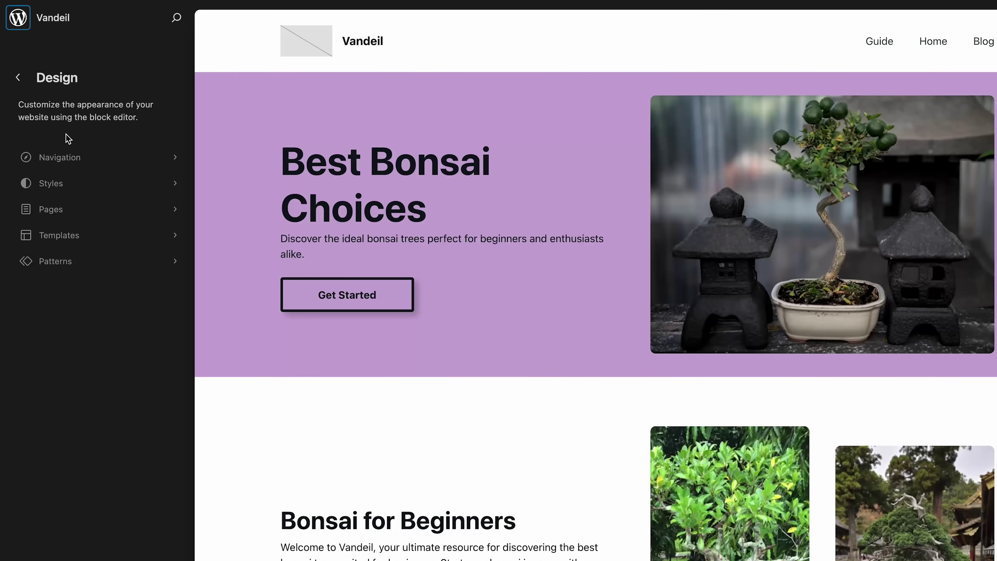
# Start a new page draft titled 'Con'.
pyautogui.click(69, 220)
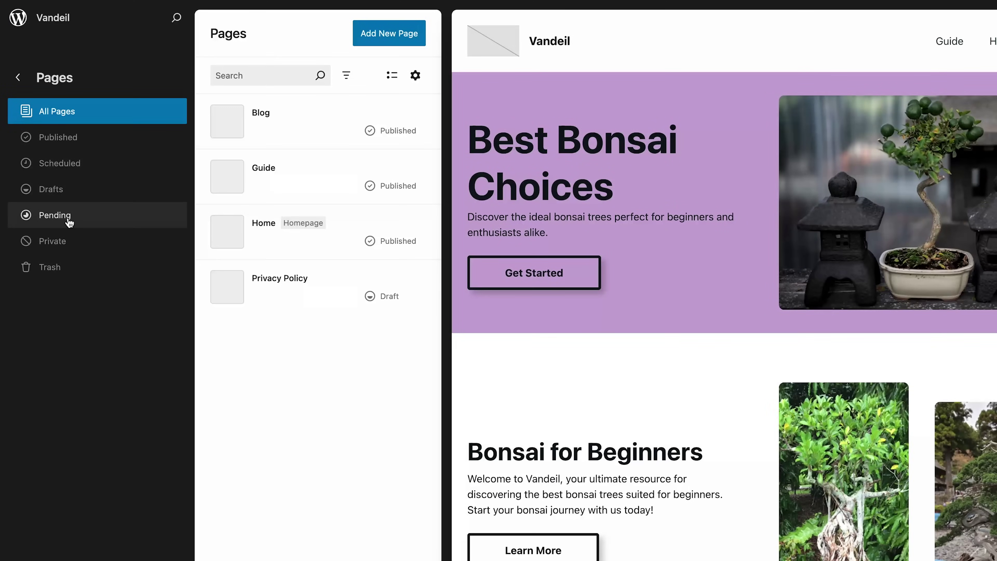
pyautogui.click(385, 35)
pyautogui.write('Contact')
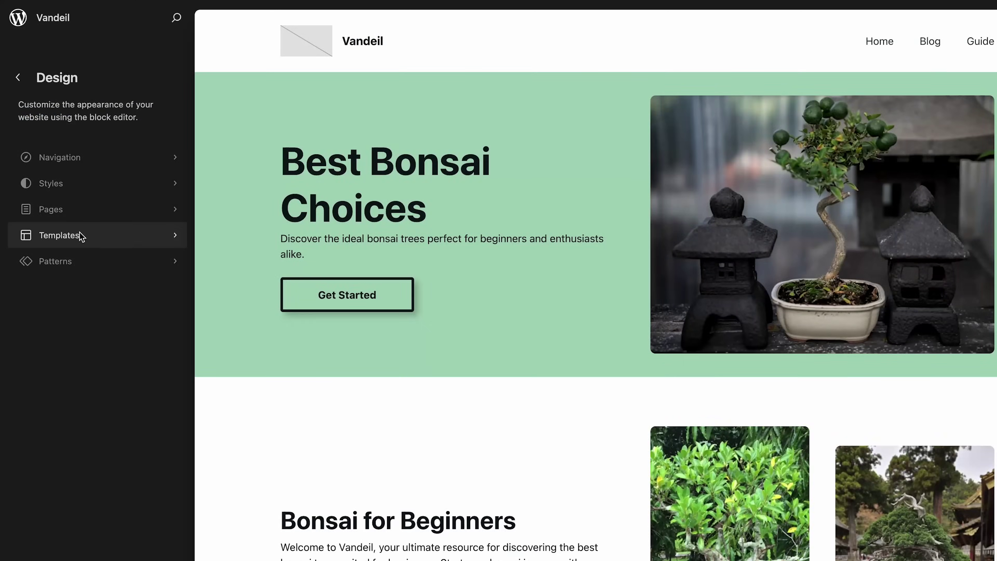
# Begin a custom template, then show the Single Posts template around the bonsai post.
pyautogui.click(80, 234)
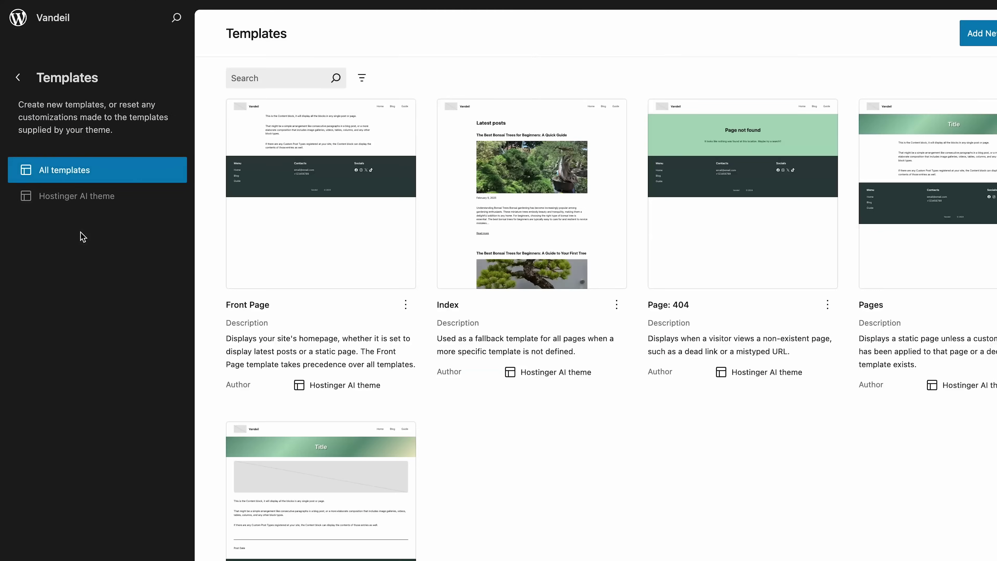
pyautogui.click(973, 34)
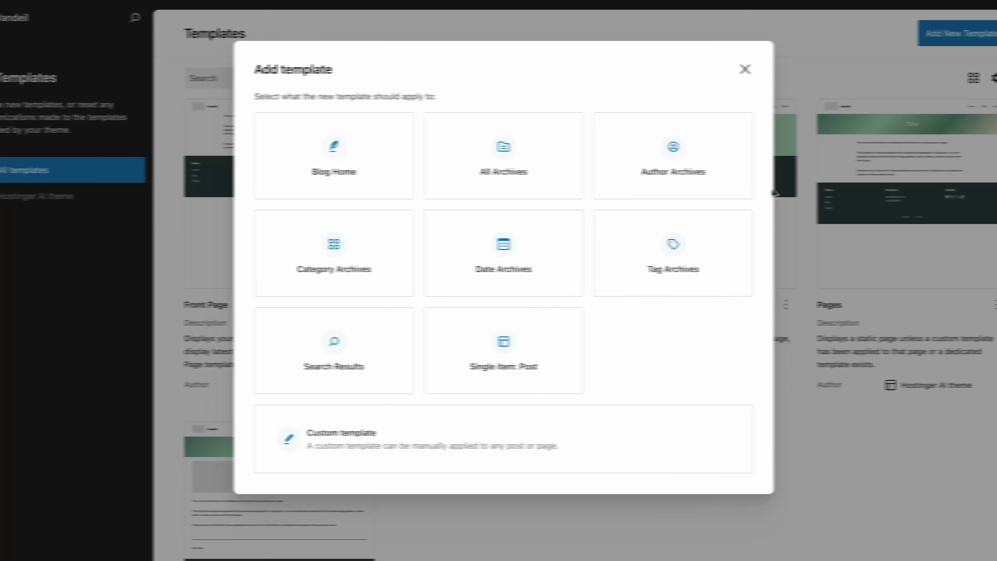
pyautogui.click(596, 434)
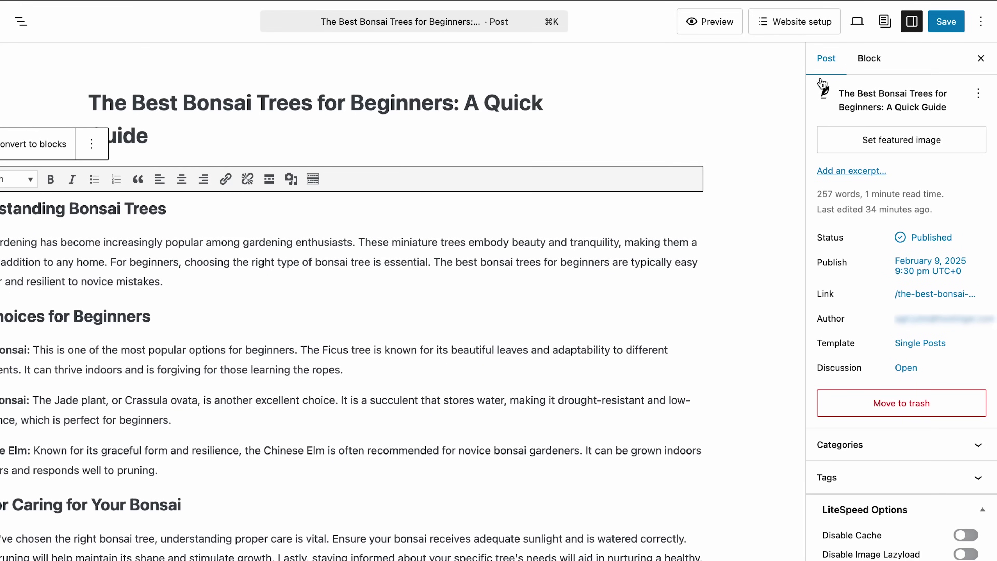
pyautogui.click(913, 347)
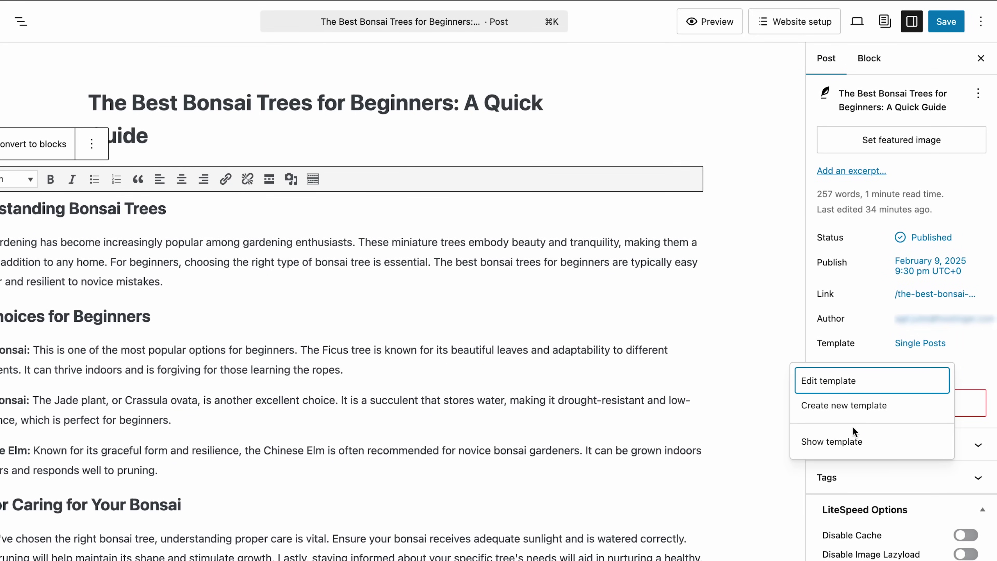
pyautogui.click(832, 443)
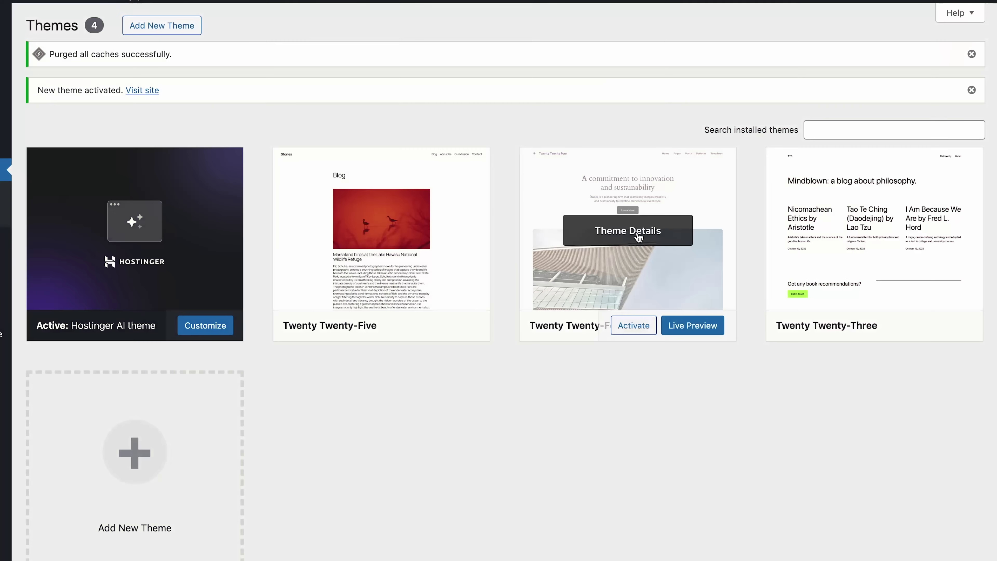
# View the details of the Twenty Twenty-Four theme.
pyautogui.click(639, 226)
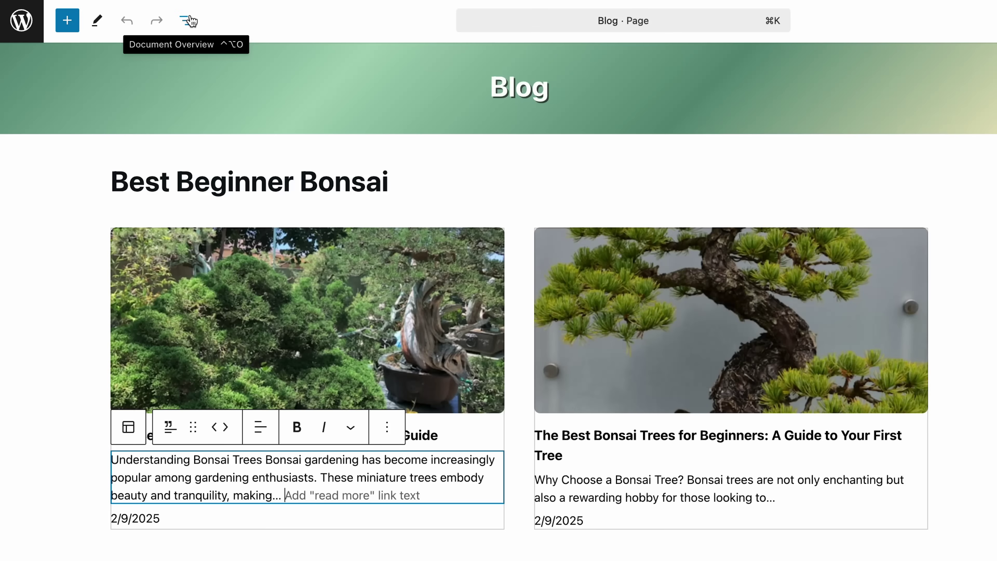
# Check the Blog page's outline of headings and word counts, selecting the bonsai gallery group.
pyautogui.click(187, 20)
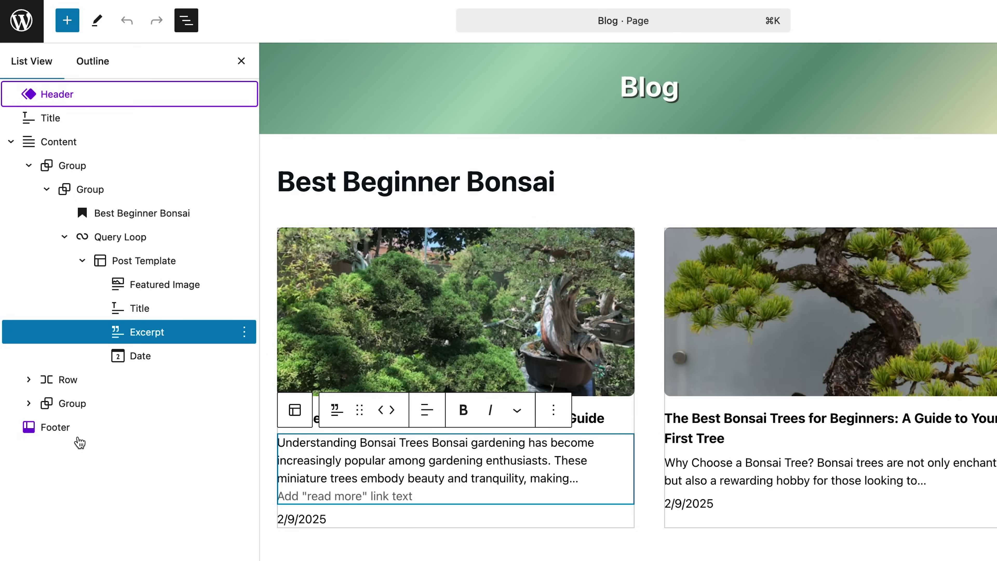
pyautogui.click(79, 403)
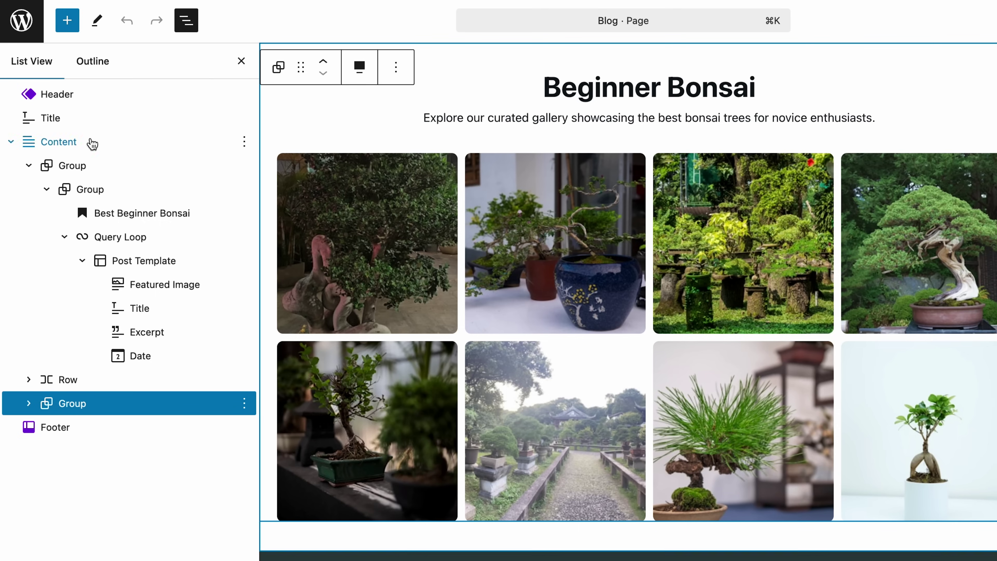
pyautogui.click(91, 63)
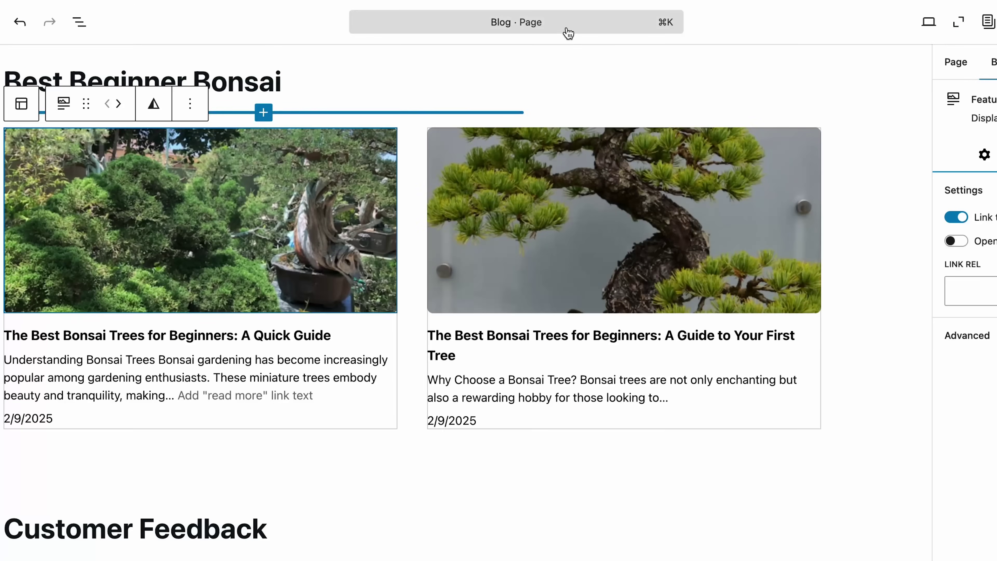
# Open the Home page for editing by searching 'home' in the command palette.
pyautogui.click(540, 23)
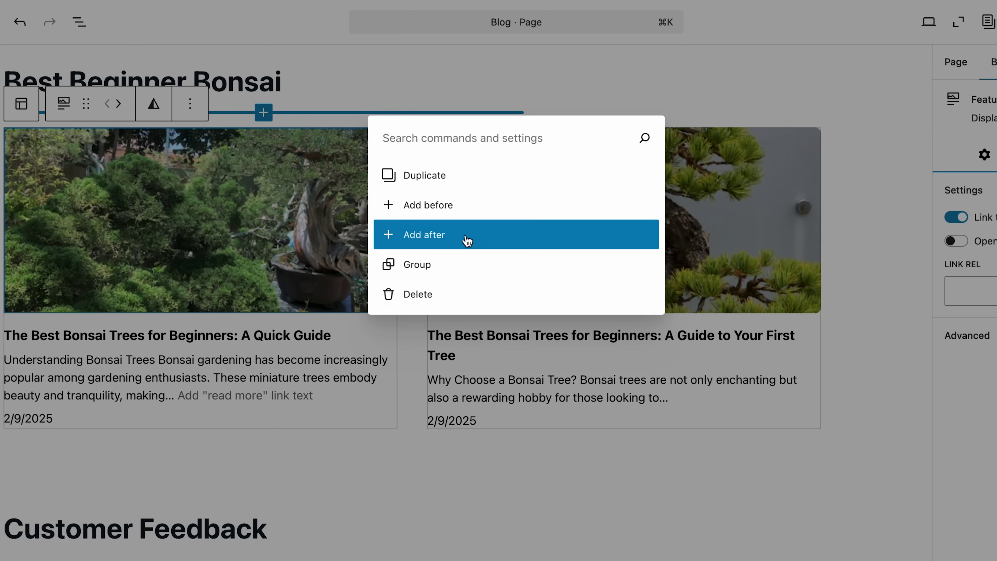
pyautogui.write('home')
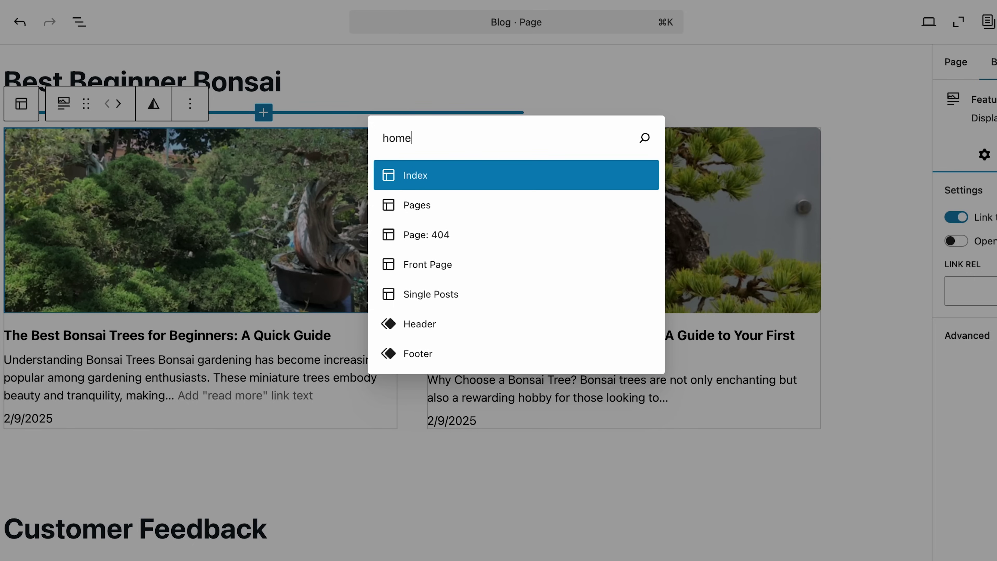
pyautogui.click(471, 180)
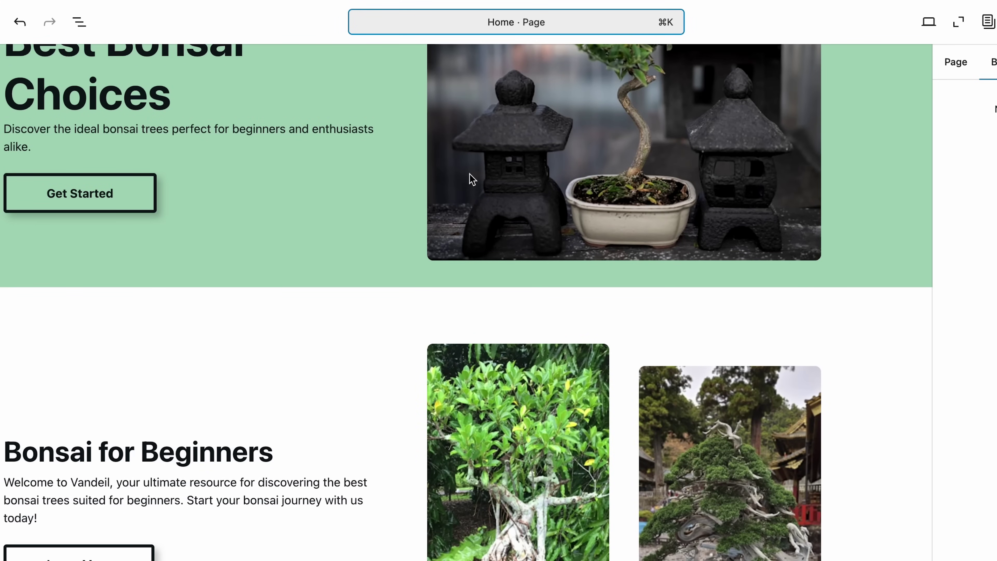
# Turn on distraction-free mode by searching 'dis' in the command palette.
pyautogui.click(534, 24)
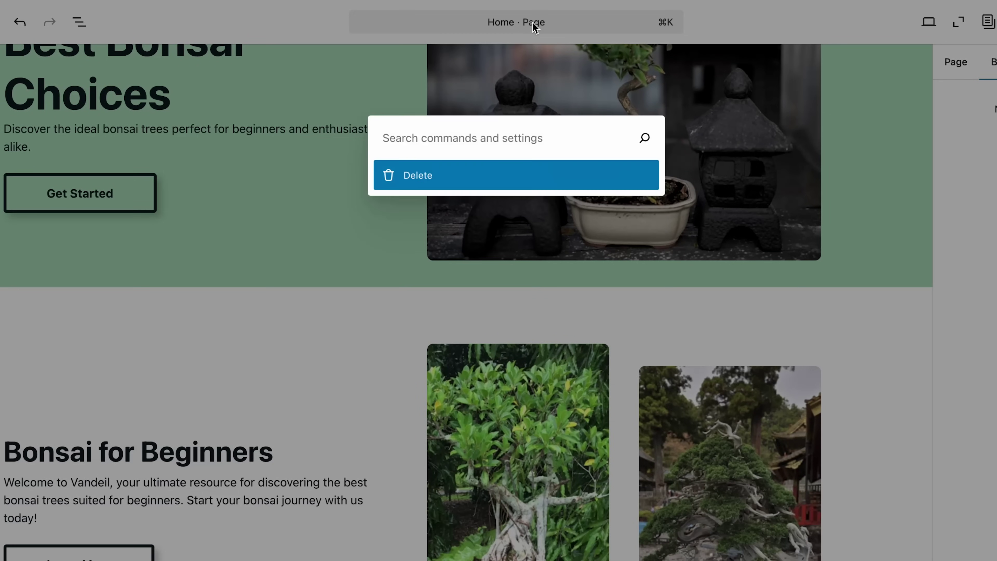
pyautogui.write('dis')
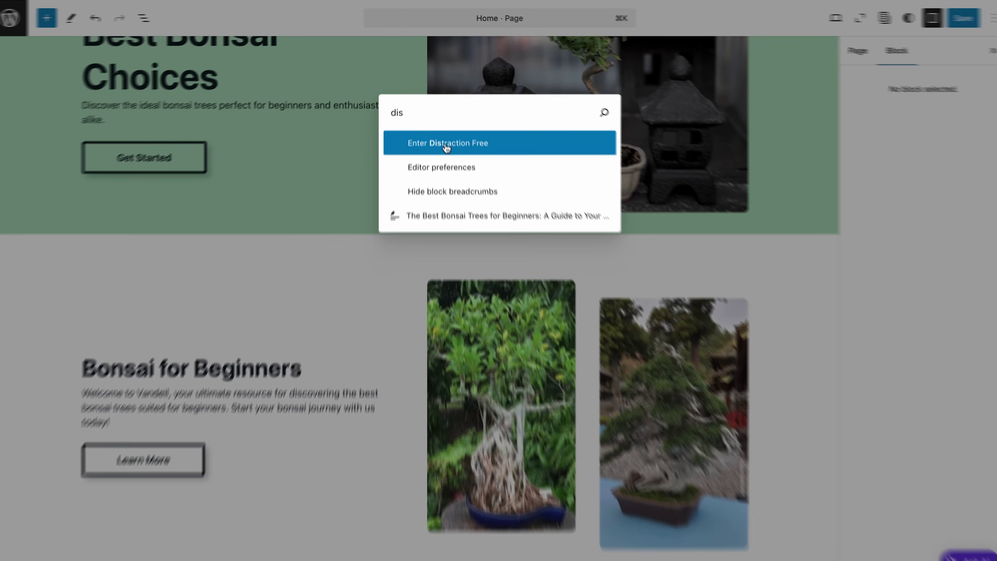
pyautogui.click(453, 178)
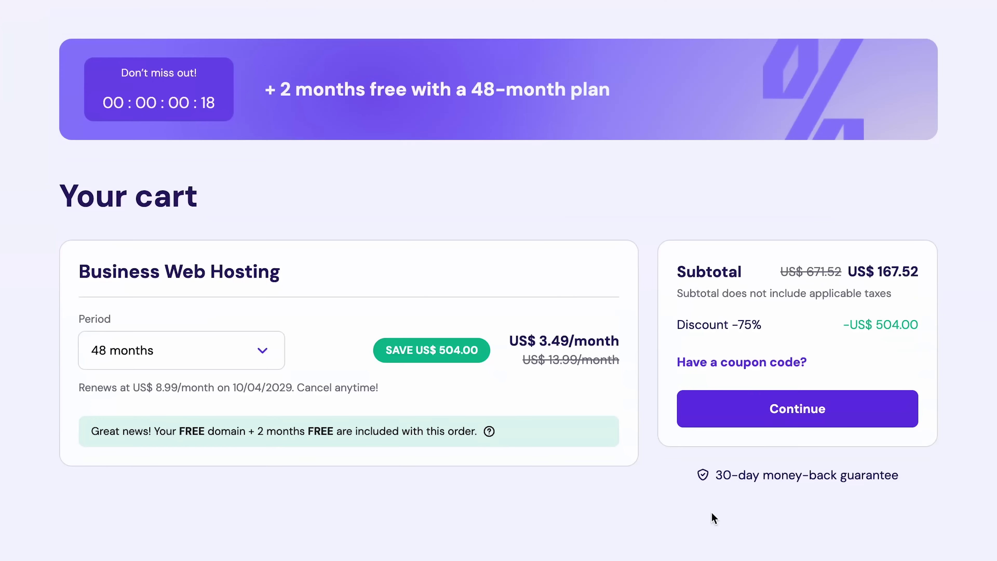
# Enter a coupon code in the Hostinger cart and apply it, lowering the subtotal to US$ 150.77.
pyautogui.click(741, 361)
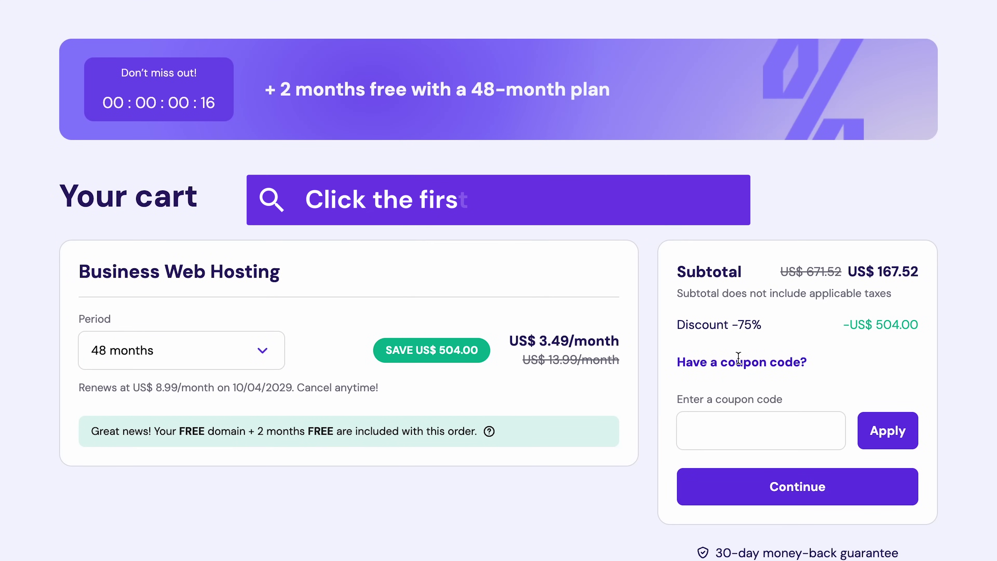
pyautogui.click(731, 428)
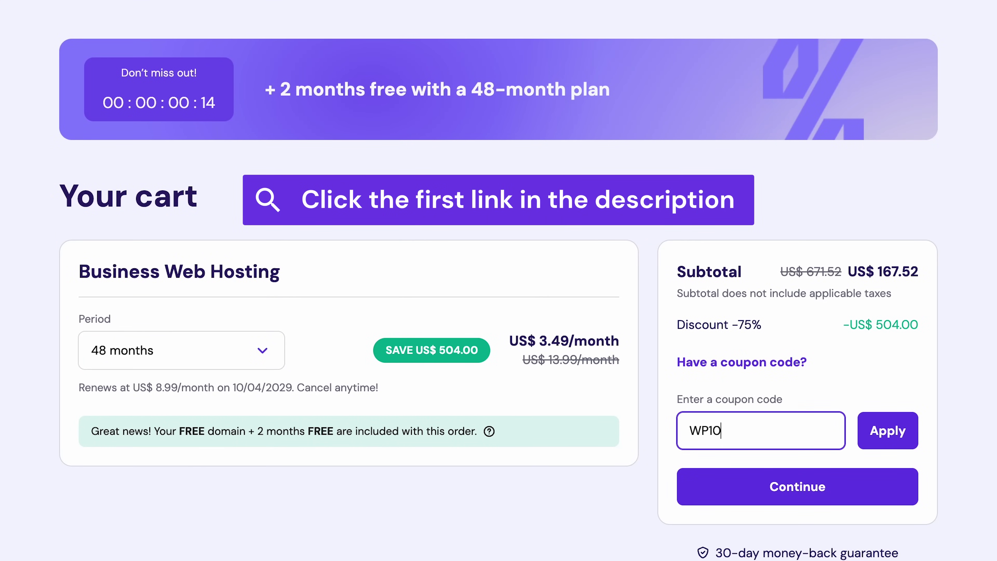
pyautogui.click(885, 428)
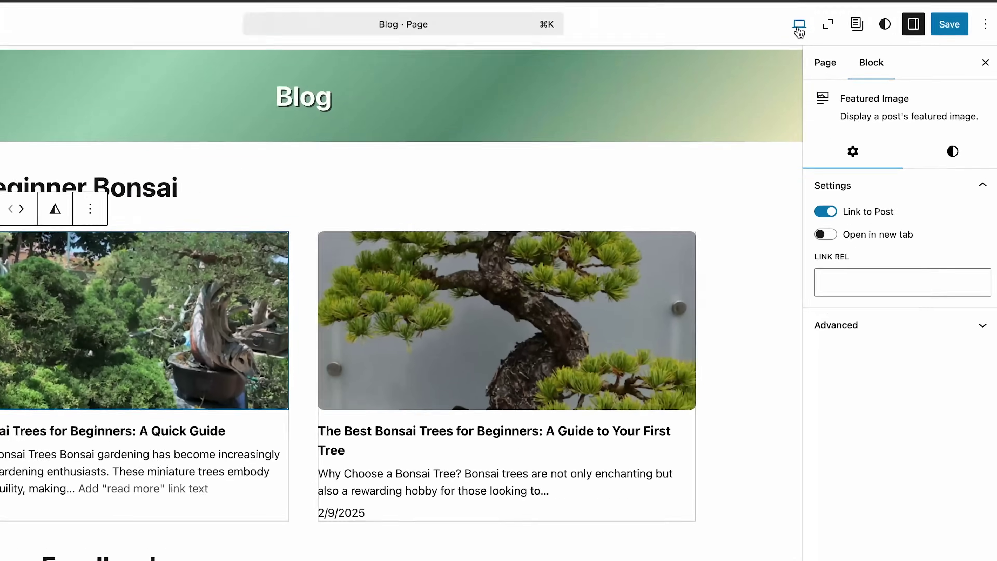
# Preview the Blog page at Mobile width and scroll down through it.
pyautogui.click(799, 28)
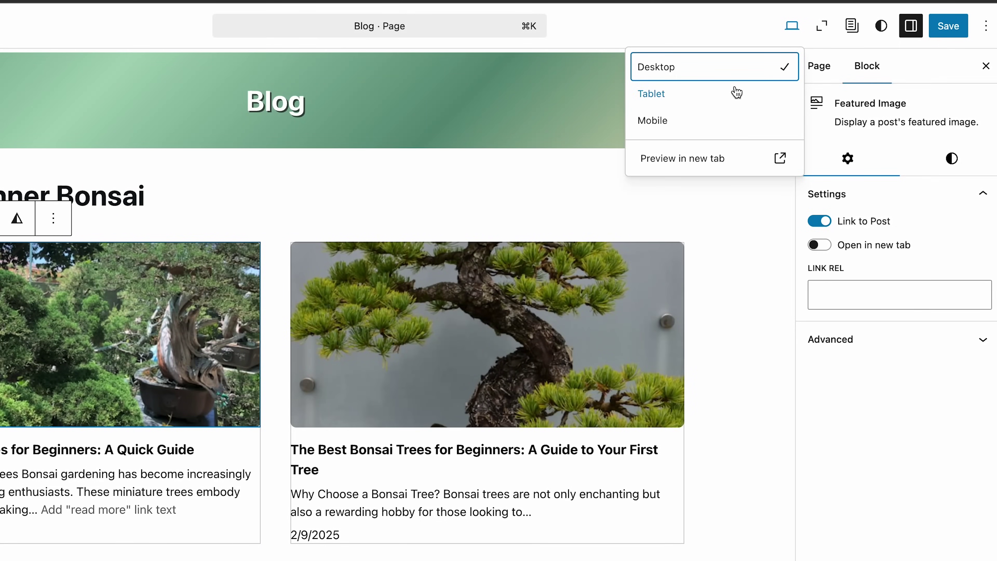
pyautogui.click(708, 123)
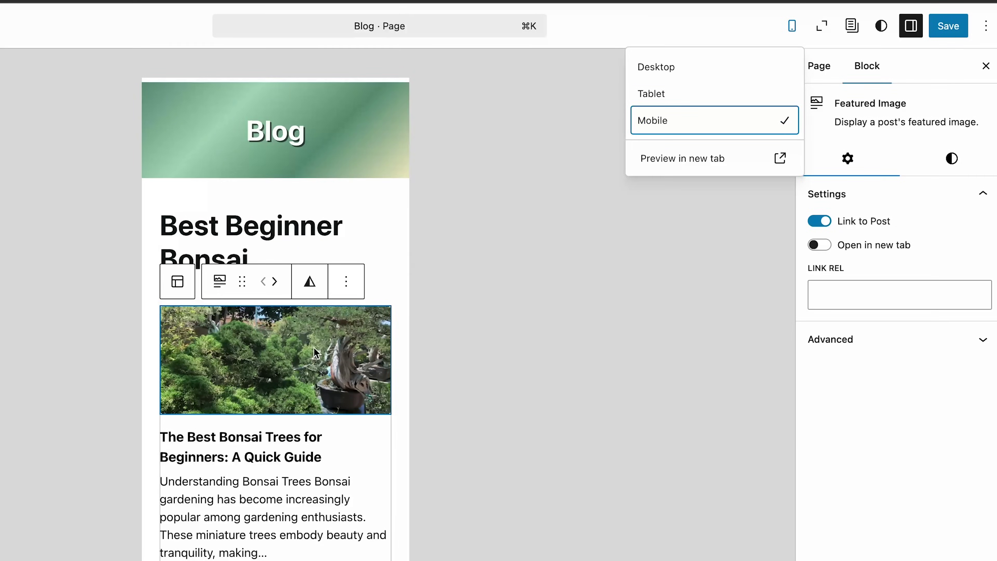
pyautogui.scroll(-10, 314, 347)
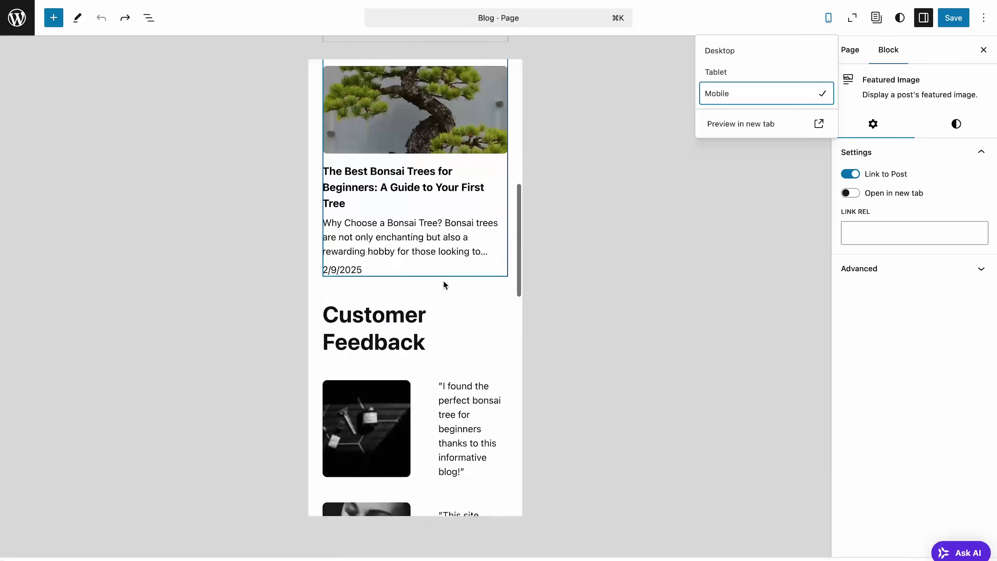
pyautogui.scroll(-8, 444, 280)
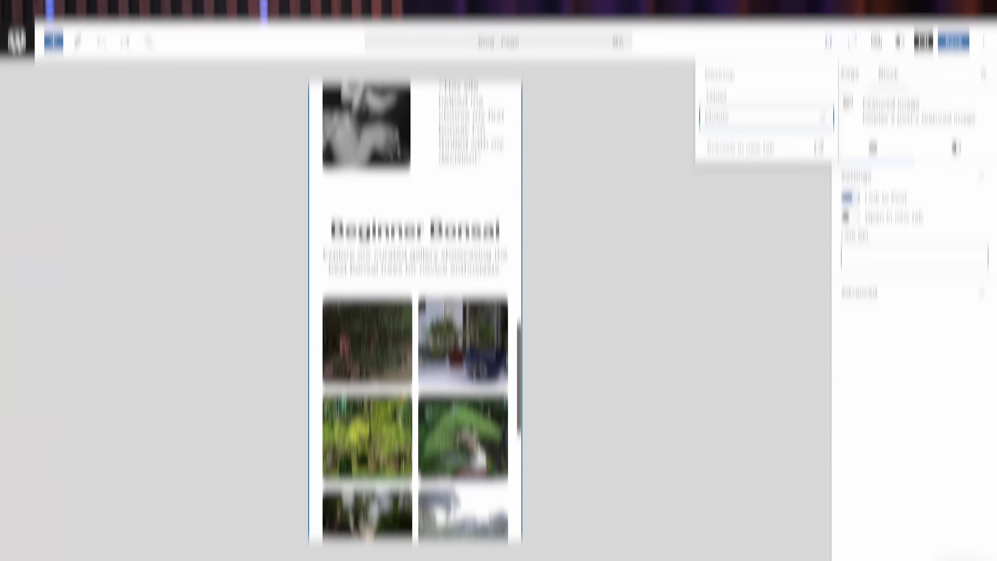
# Try Large, Extra Large, then Small font sizes on the first testimonial paragraph.
pyautogui.scroll(-10, 443, 280)
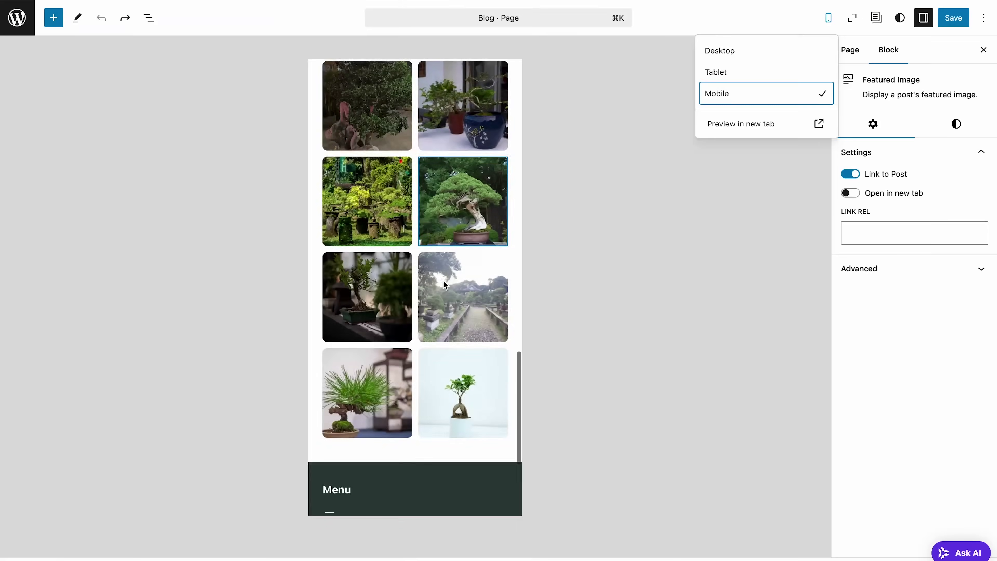
pyautogui.scroll(10, 443, 280)
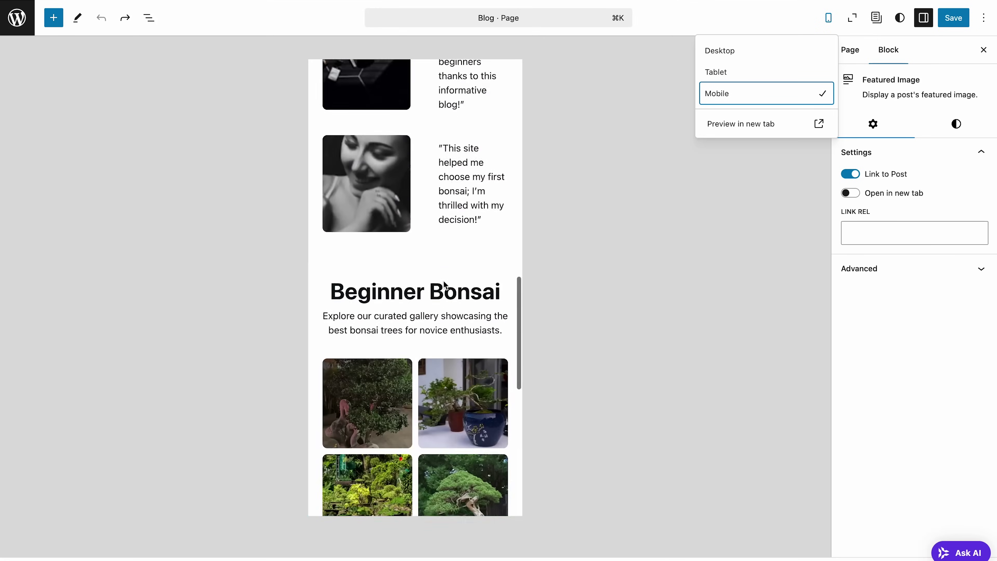
pyautogui.scroll(5, 445, 284)
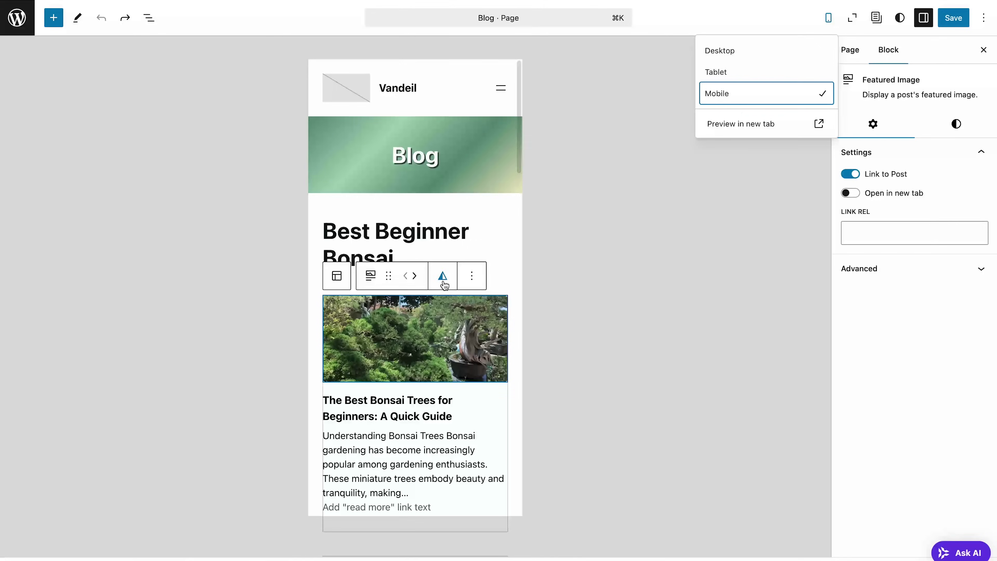
pyautogui.scroll(-5, 435, 181)
pyautogui.click(435, 181)
pyautogui.scroll(-5, 435, 181)
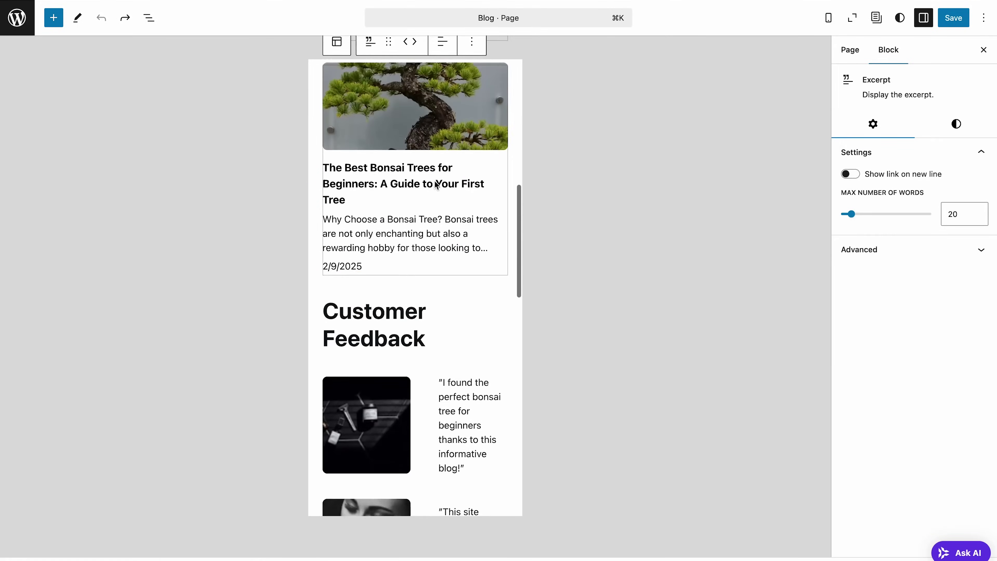
pyautogui.scroll(-3, 435, 183)
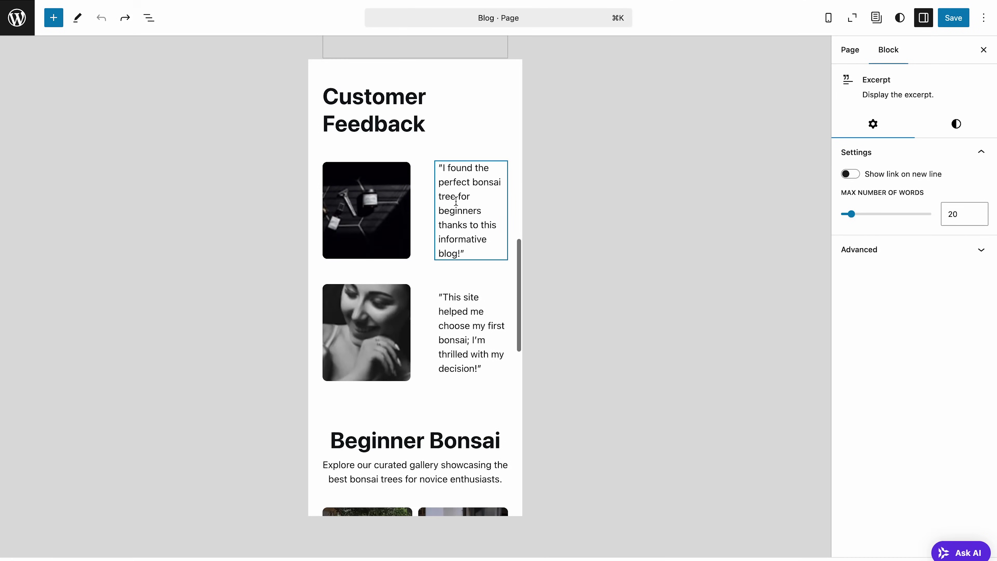
pyautogui.click(456, 198)
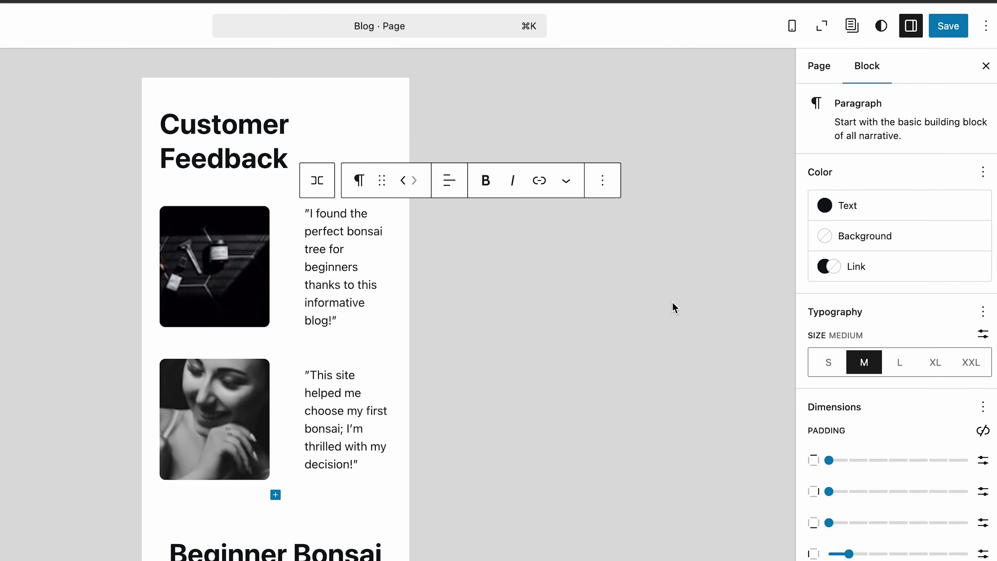
pyautogui.click(898, 364)
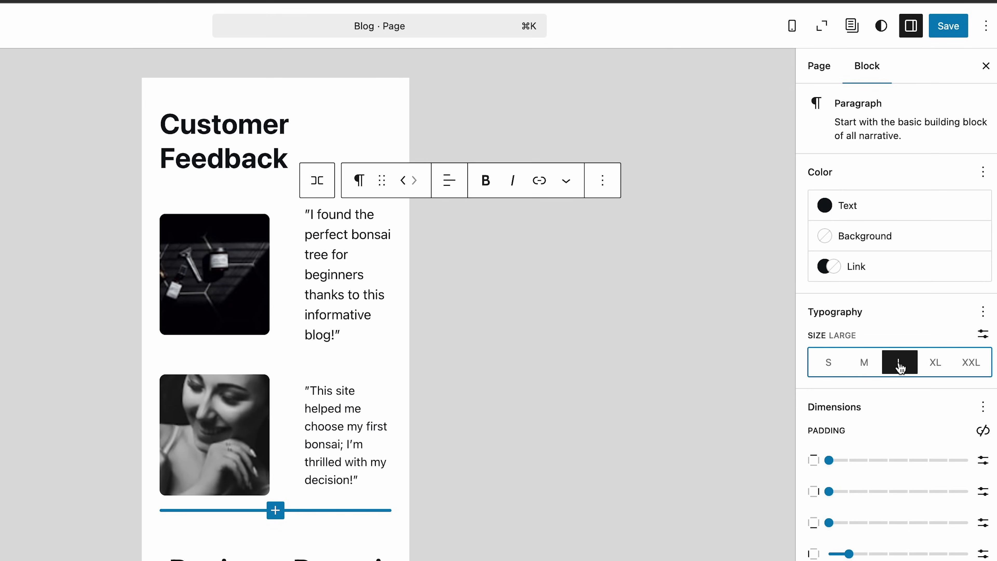
pyautogui.click(936, 364)
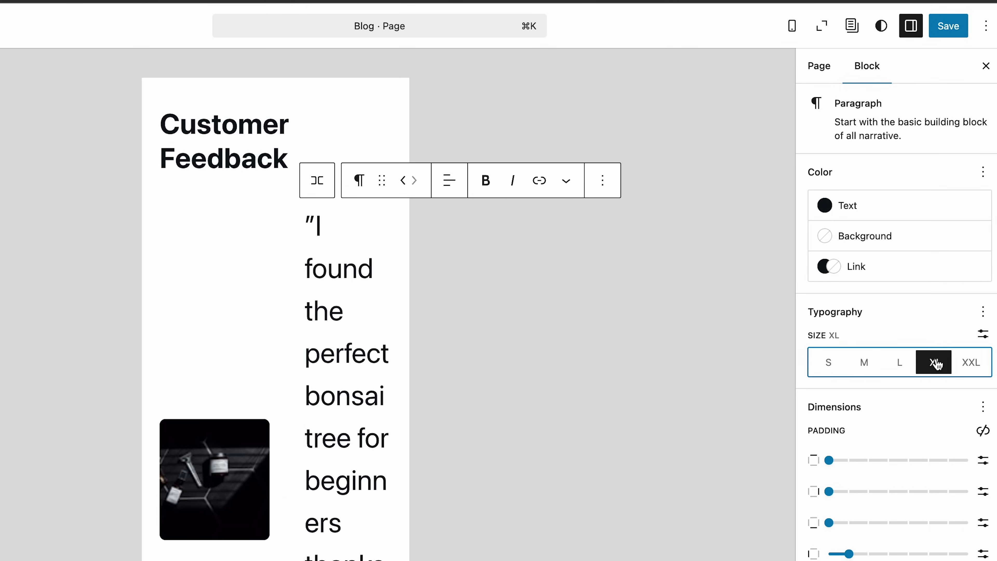
pyautogui.click(832, 364)
# Toggle 'Stack on mobile' off and back on for the Media & Text block under Customer Feedback.
pyautogui.scroll(10, 372, 352)
pyautogui.click(372, 352)
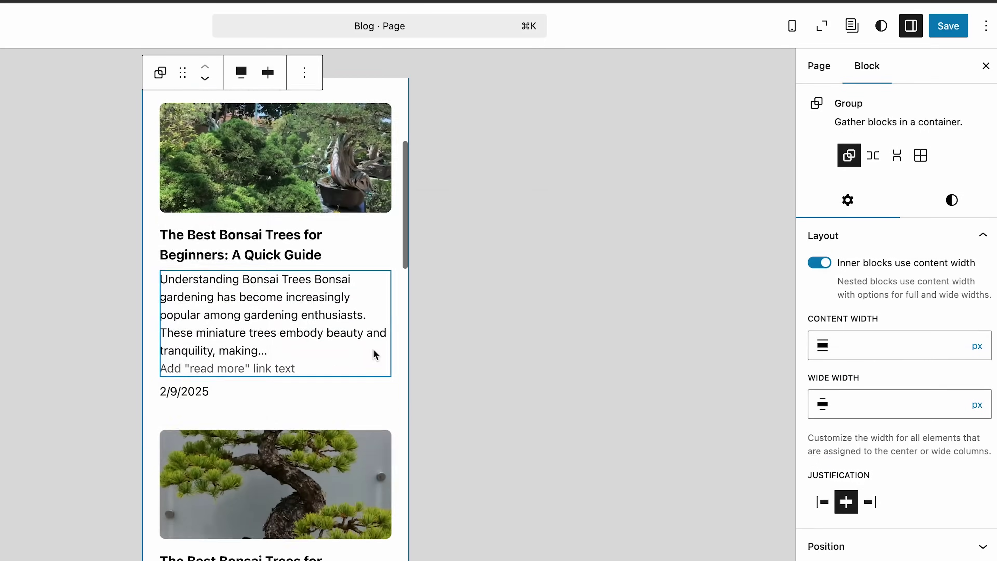
pyautogui.scroll(-6, 373, 352)
pyautogui.scroll(-3, 376, 353)
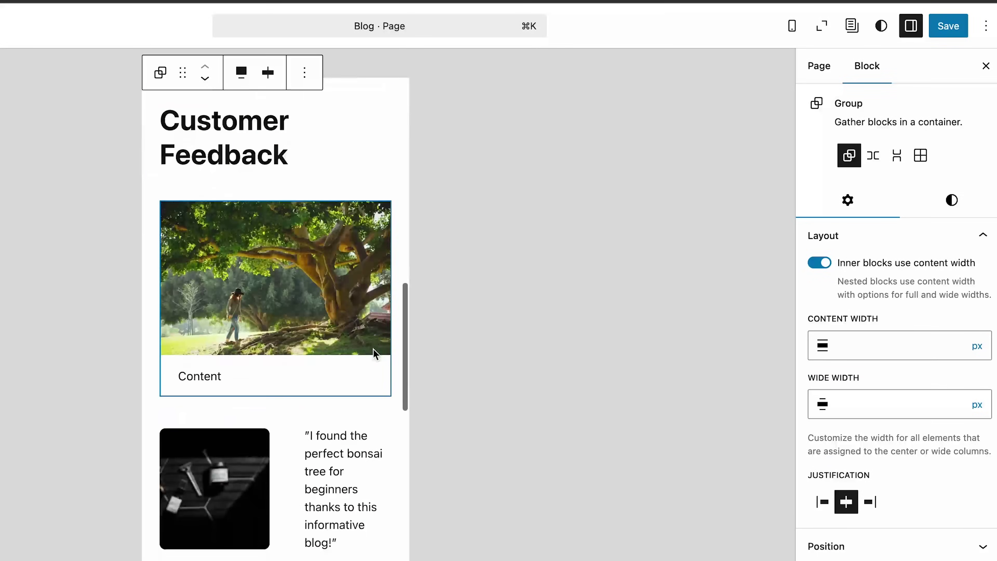
pyautogui.click(342, 324)
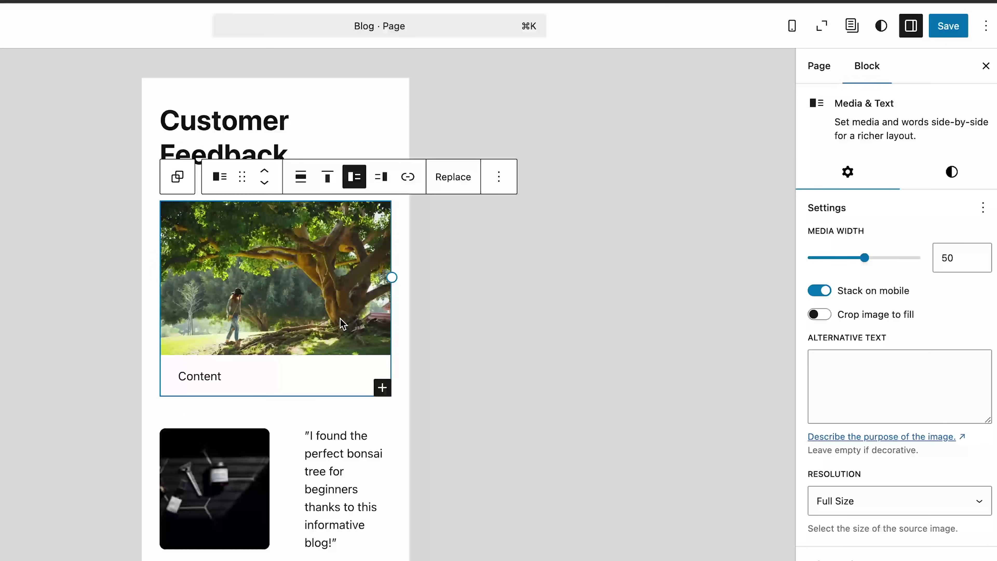
pyautogui.click(817, 295)
pyautogui.click(817, 297)
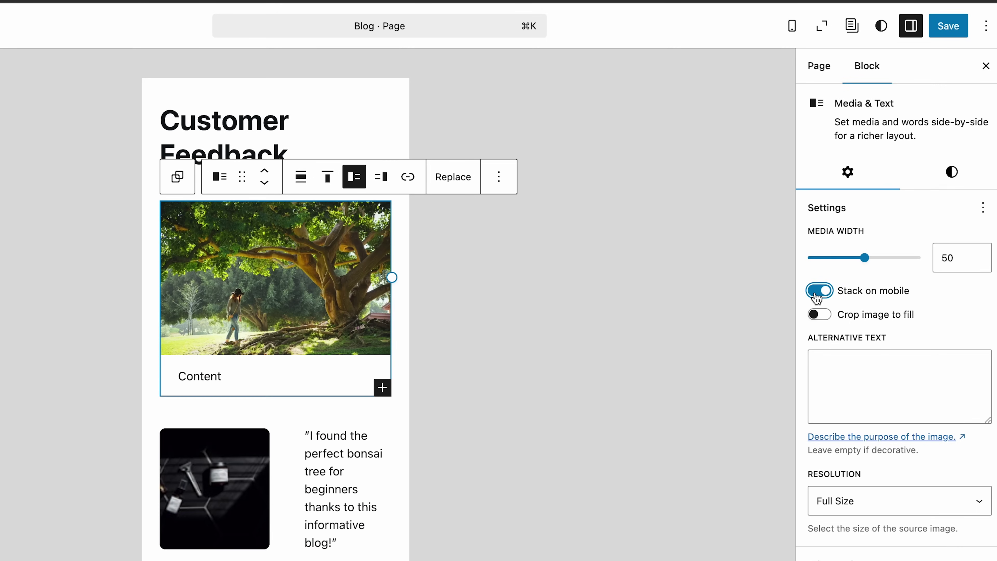